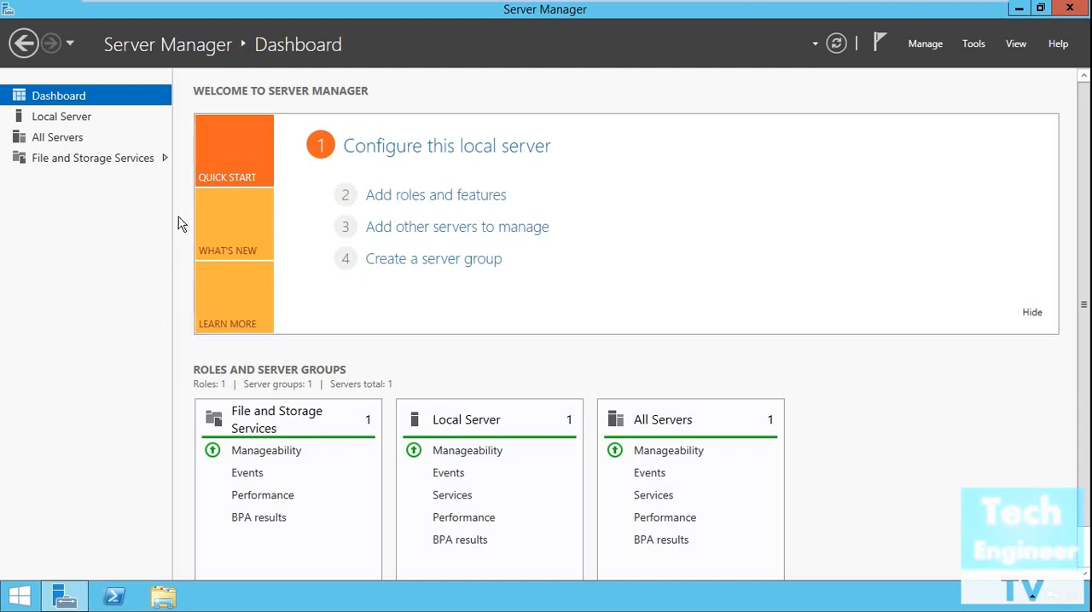
Review the What's New and Learn More information on the dashboard, ending back at Quick Start
{"action": "left_click", "coordinate": [220, 224]}
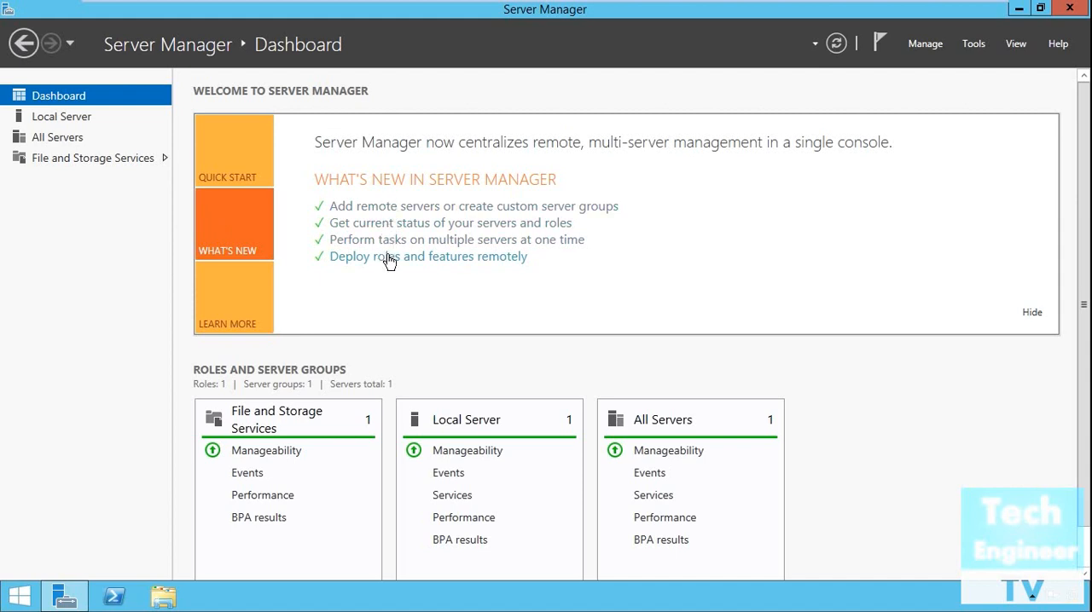
{"action": "left_click", "coordinate": [256, 307]}
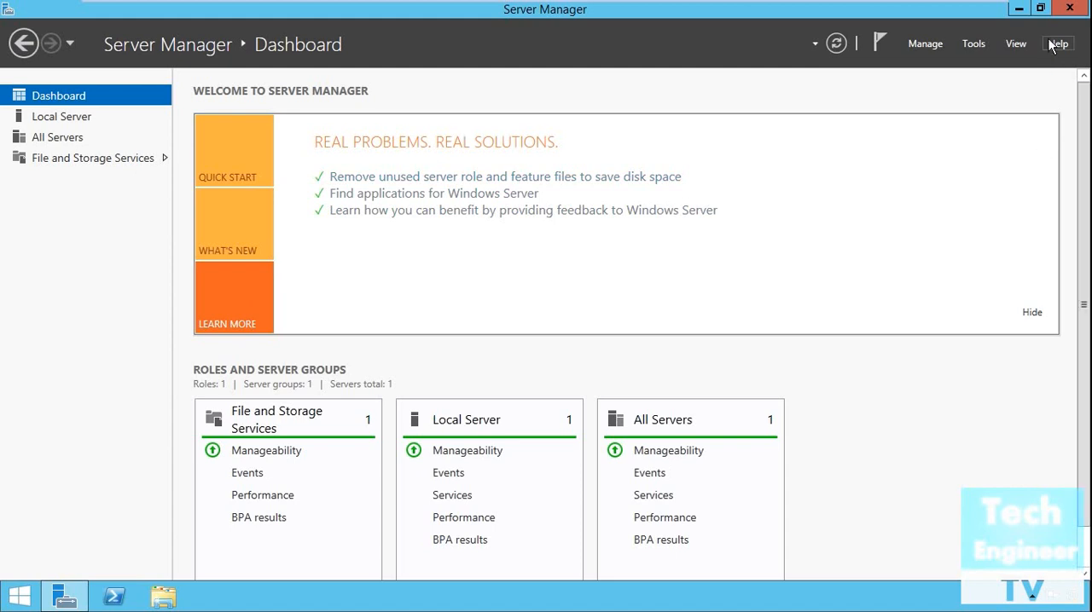
{"action": "left_click", "coordinate": [238, 176]}
Look over the available management tools and the local server's properties, ending back at the dashboard
{"action": "left_click", "coordinate": [972, 43]}
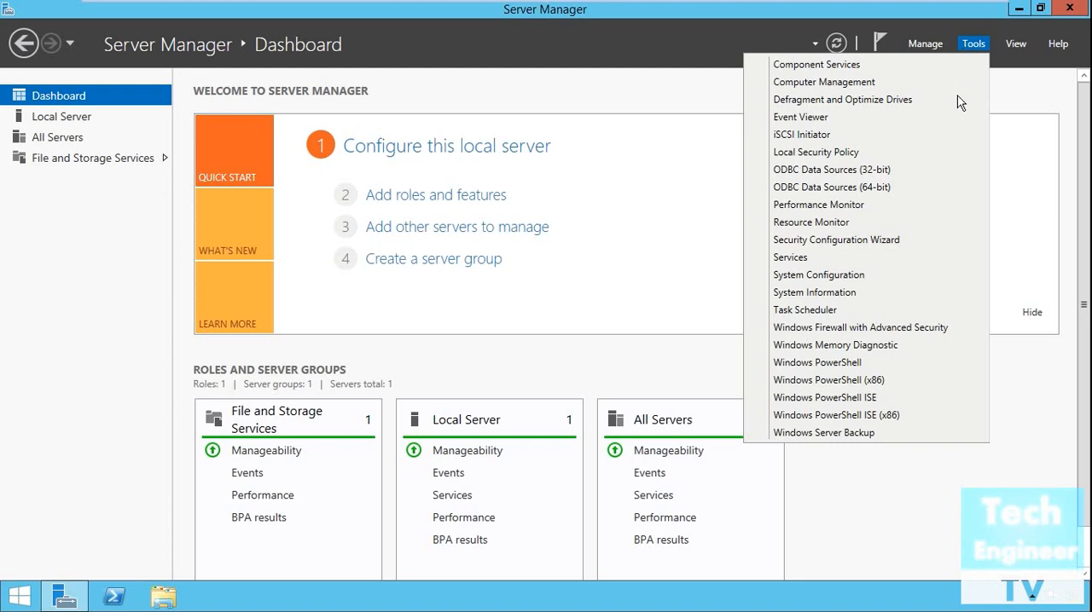
{"action": "left_click", "coordinate": [625, 37]}
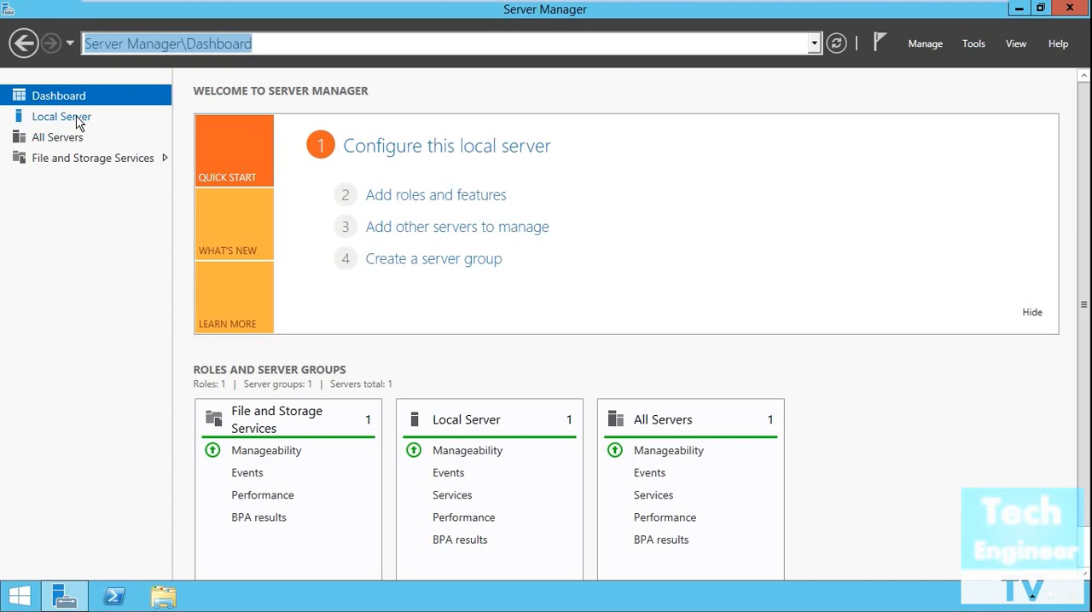
{"action": "left_click", "coordinate": [75, 118]}
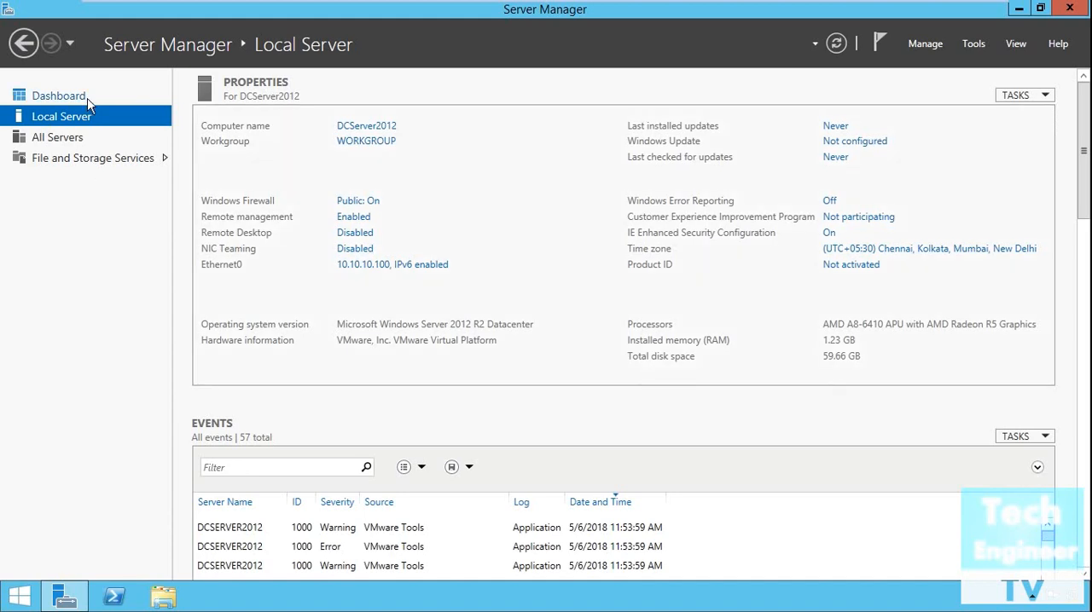
{"action": "left_click", "coordinate": [58, 95]}
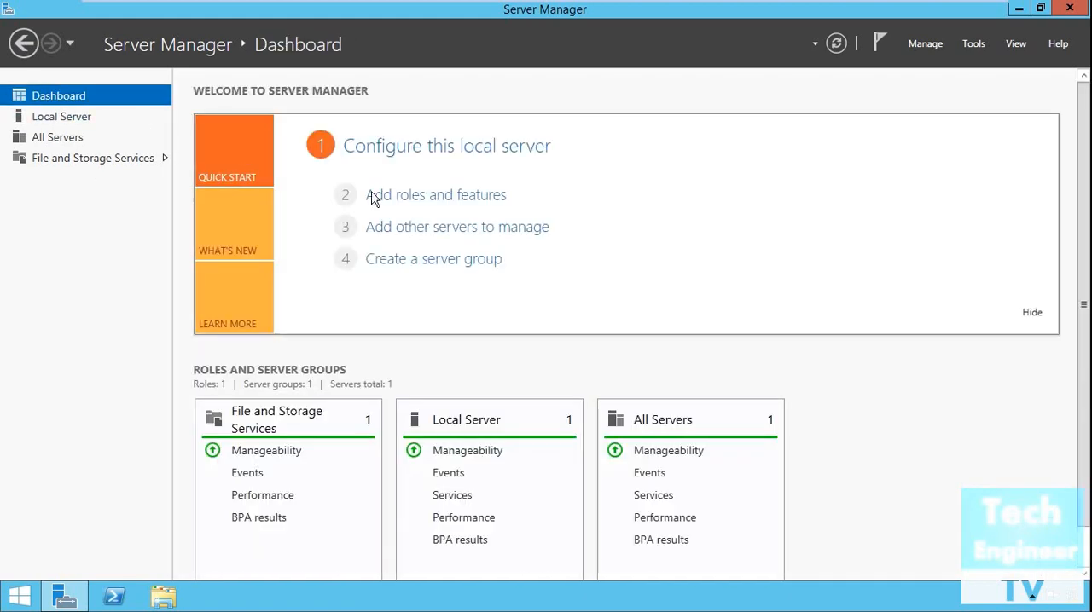
Start adding roles and features, using a role-based or feature-based installation on the pool server DCServer2012
{"action": "left_click", "coordinate": [468, 195]}
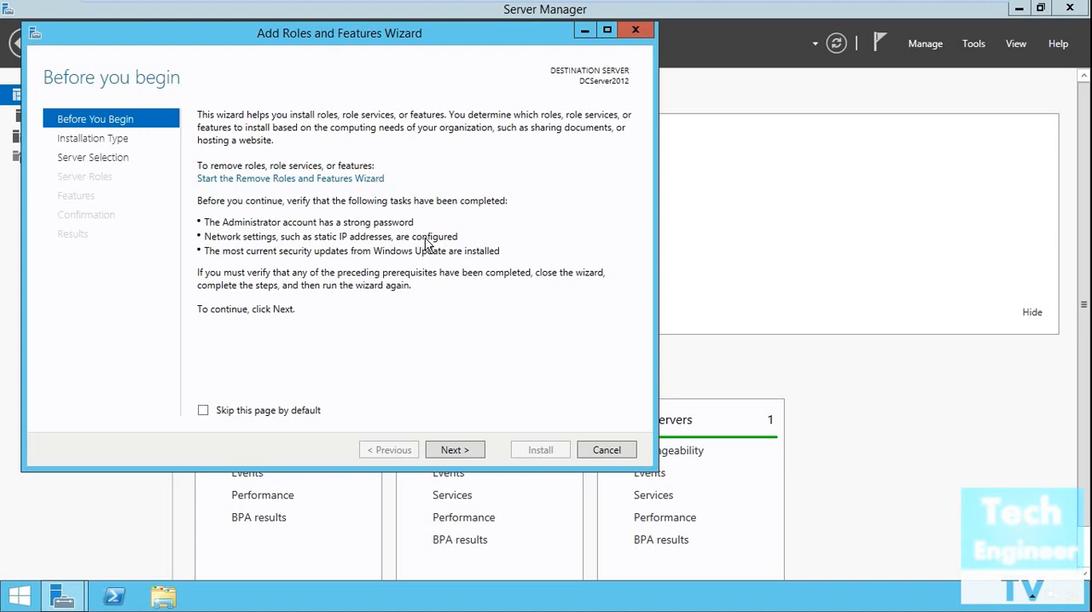
{"action": "mouse_move", "coordinate": [558, 4]}
{"action": "left_click", "coordinate": [455, 450]}
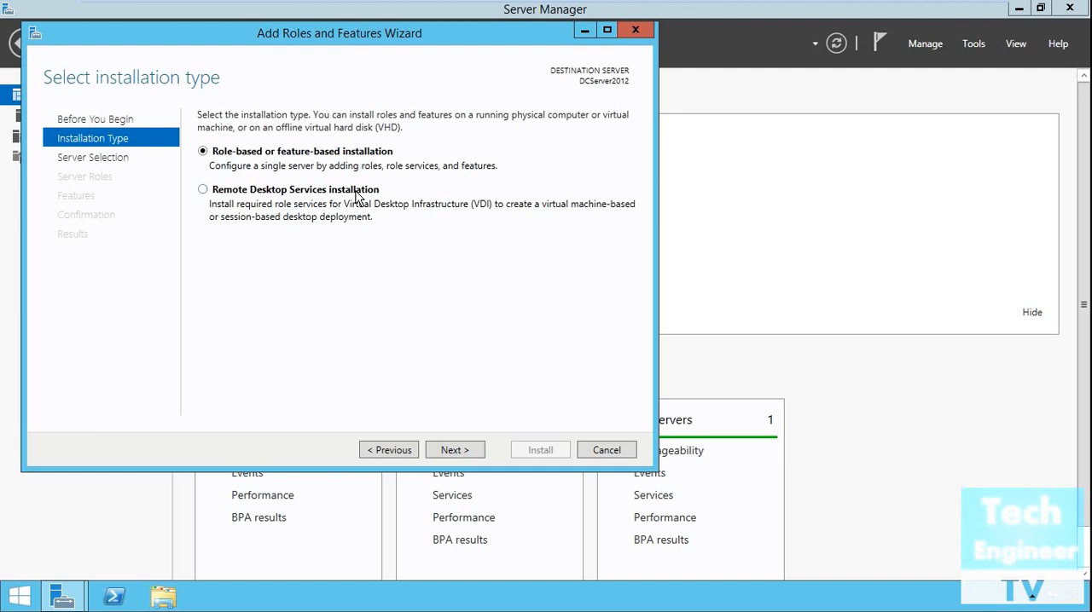
{"action": "left_click", "coordinate": [454, 450]}
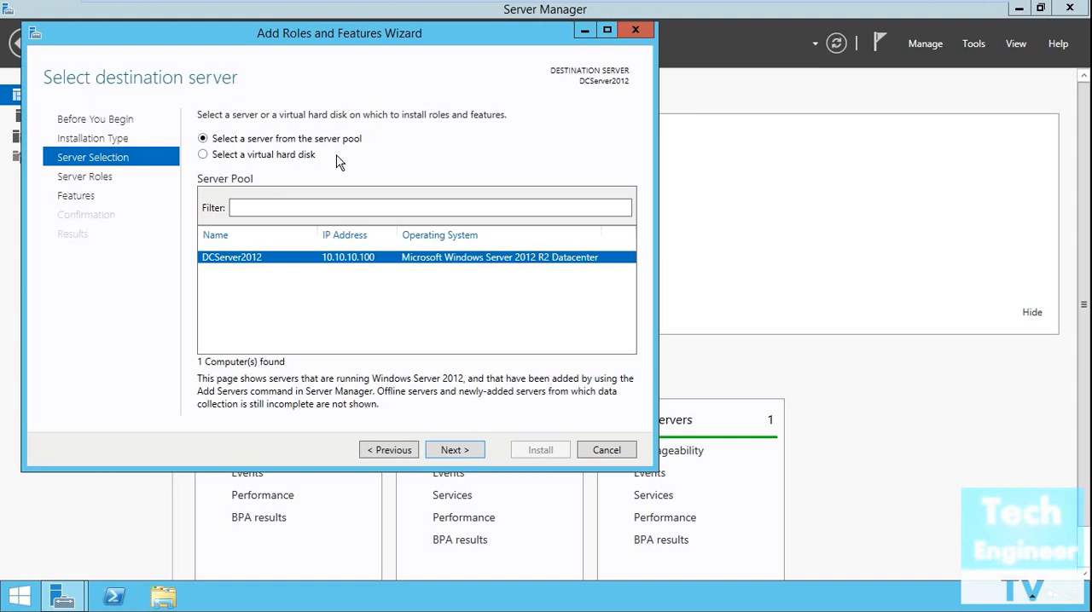
{"action": "left_click", "coordinate": [478, 454]}
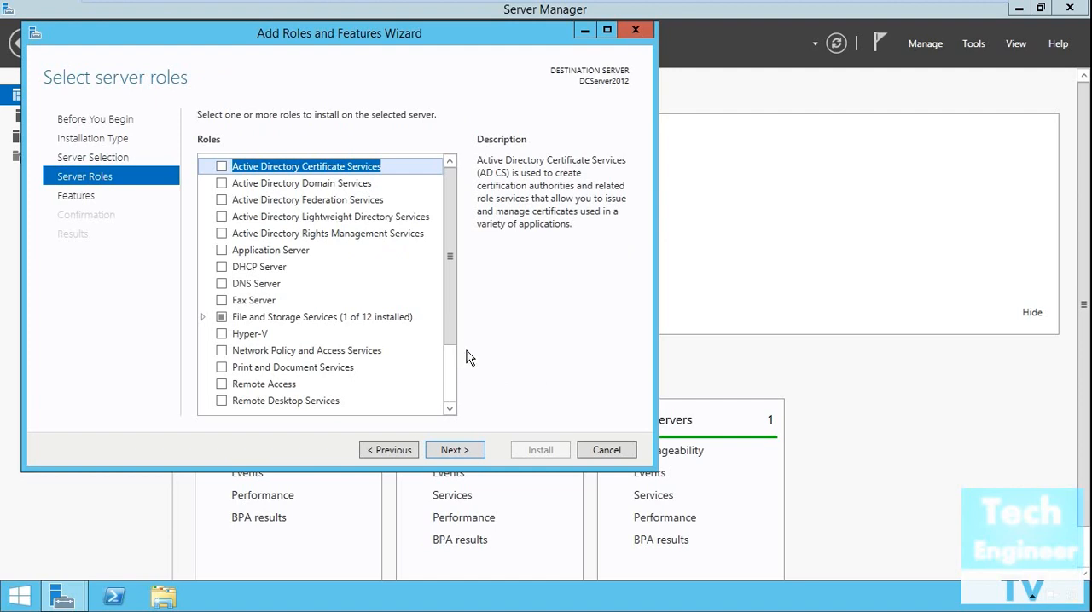
Select the Active Directory Domain Services, DHCP Server and DNS Server roles with their required features, and continue to feature selection
{"action": "left_click", "coordinate": [221, 186]}
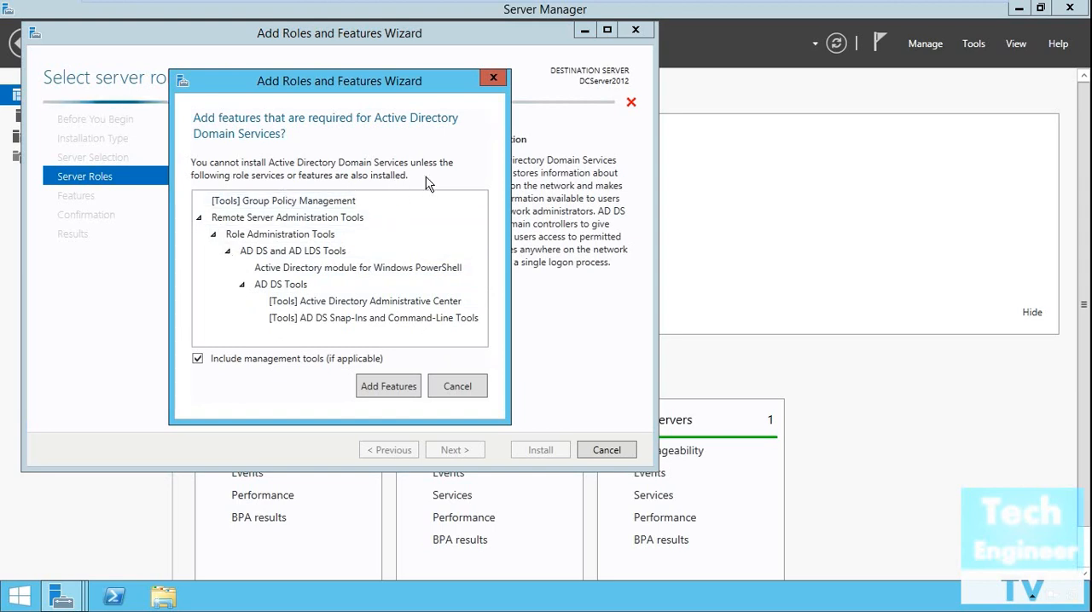
{"action": "left_click", "coordinate": [413, 386]}
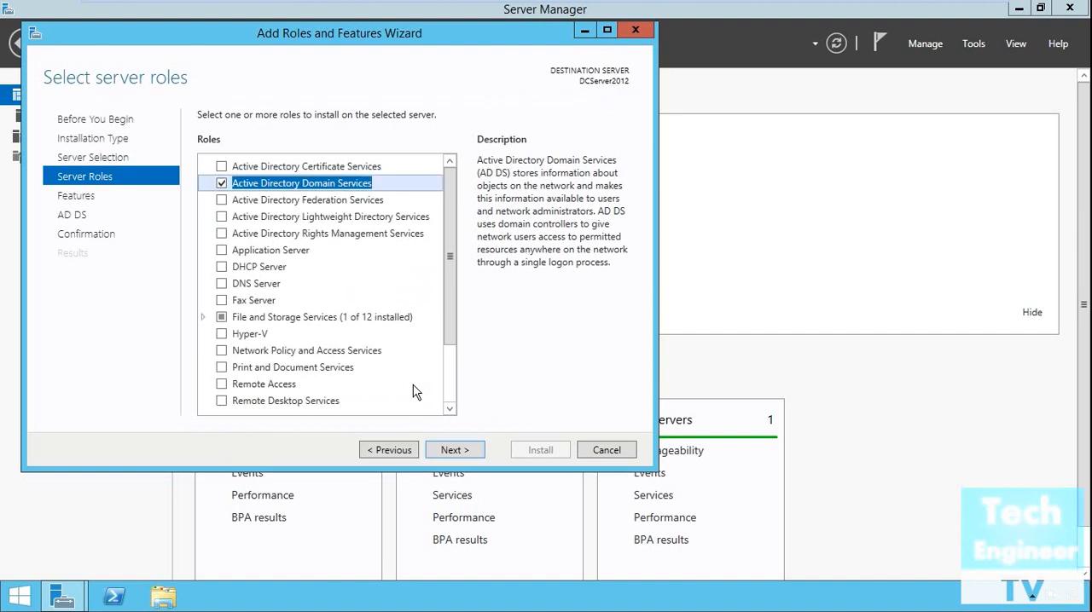
{"action": "left_click", "coordinate": [222, 268]}
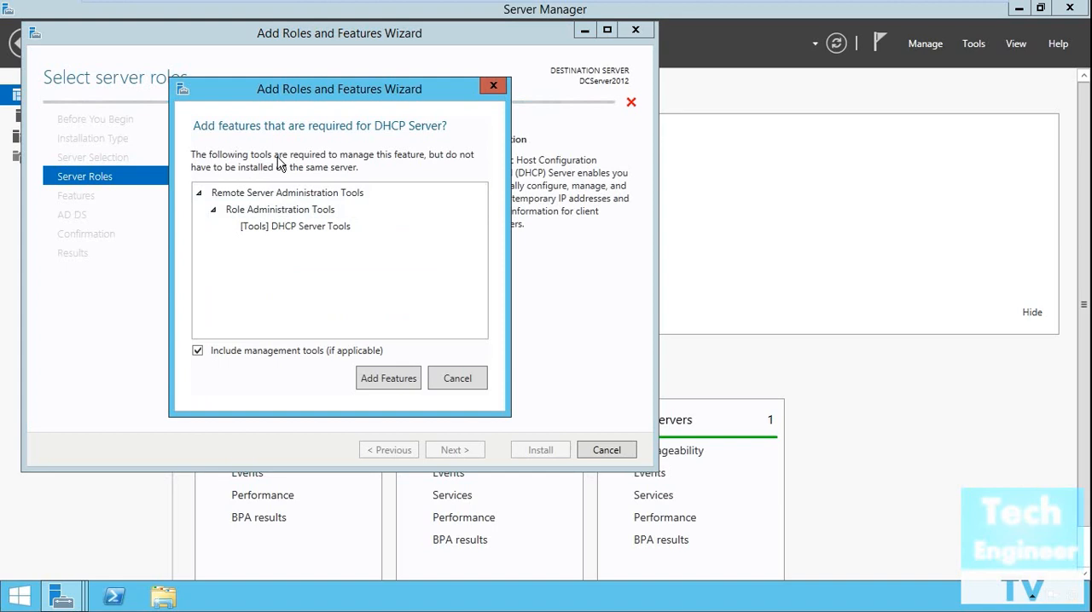
{"action": "left_click", "coordinate": [403, 378]}
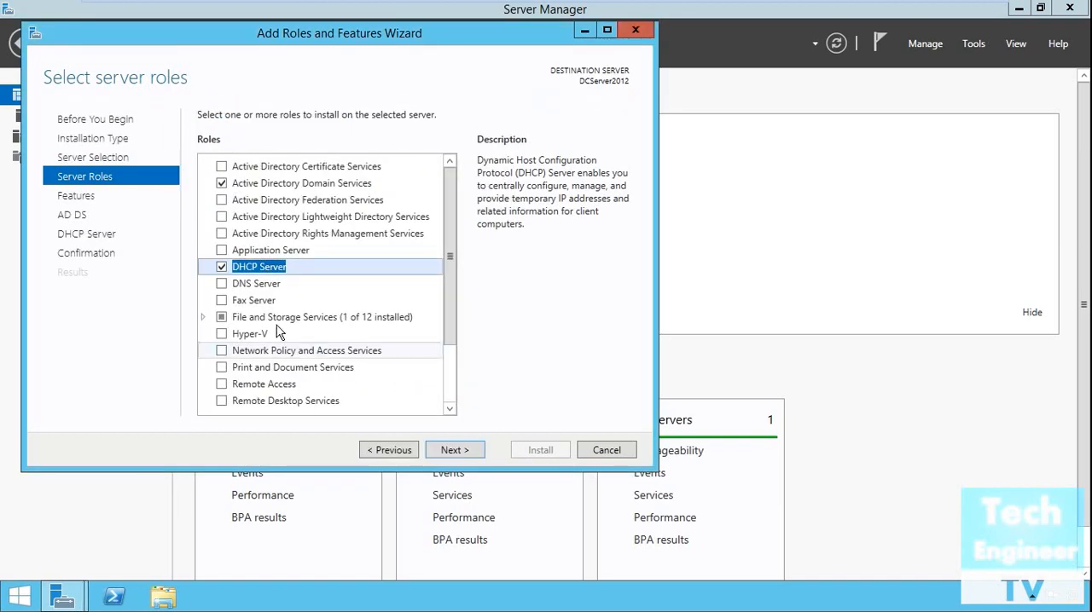
{"action": "left_click", "coordinate": [223, 286]}
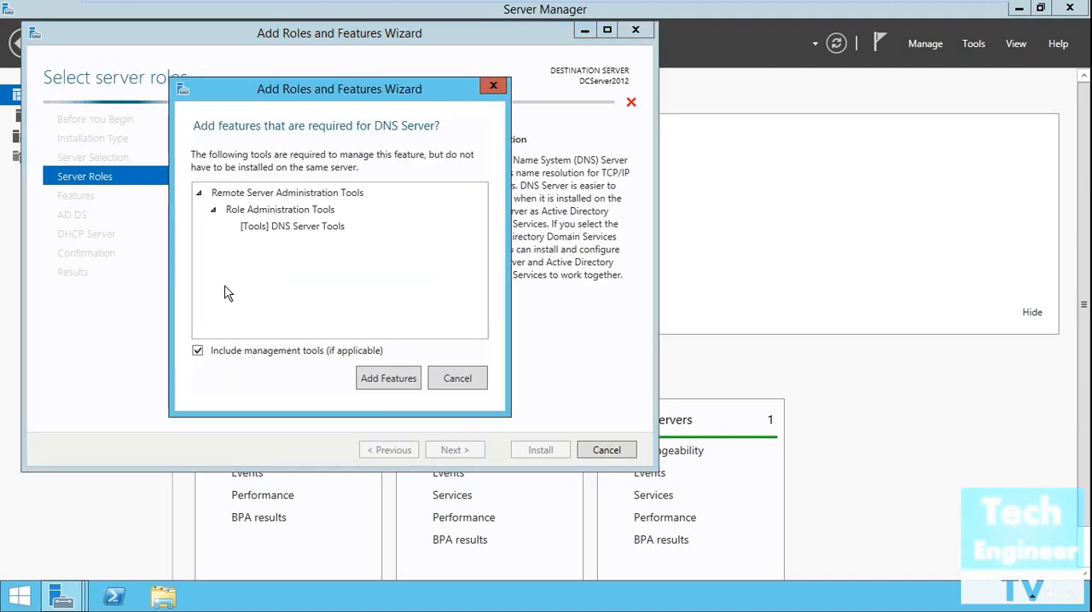
{"action": "left_click", "coordinate": [401, 384]}
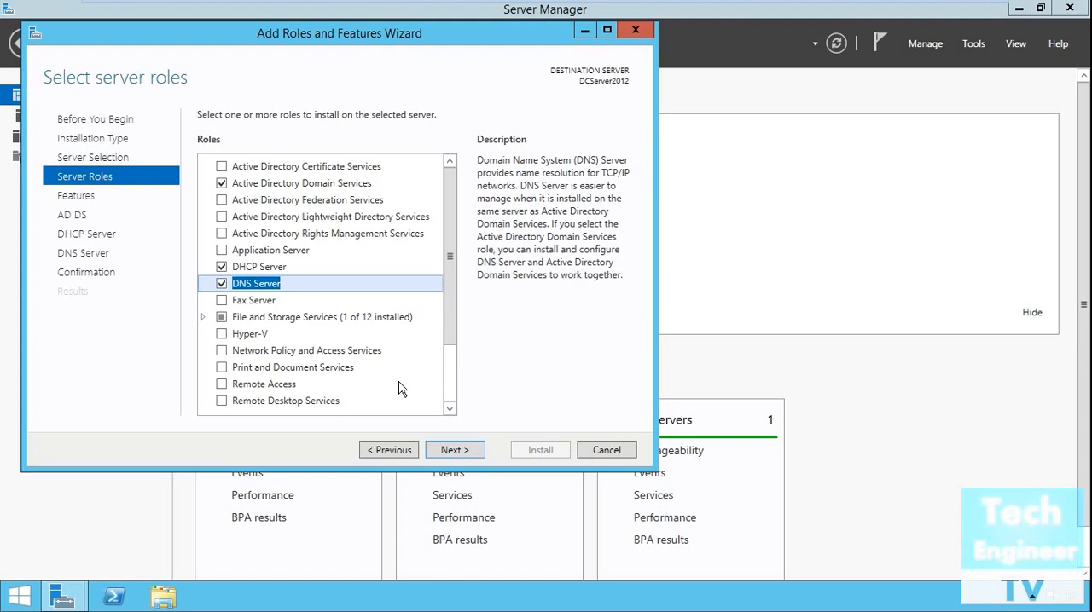
{"action": "scroll", "coordinate": [402, 388], "scroll_direction": "down", "scroll_amount": 2}
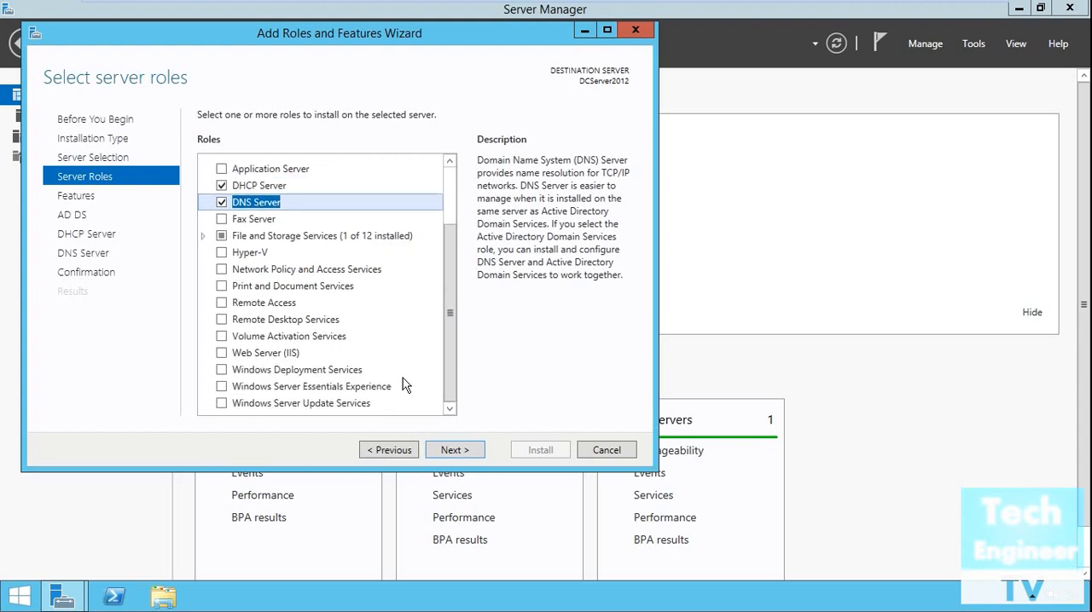
{"action": "scroll", "coordinate": [403, 380], "scroll_direction": "up", "scroll_amount": 2}
{"action": "left_click", "coordinate": [457, 454]}
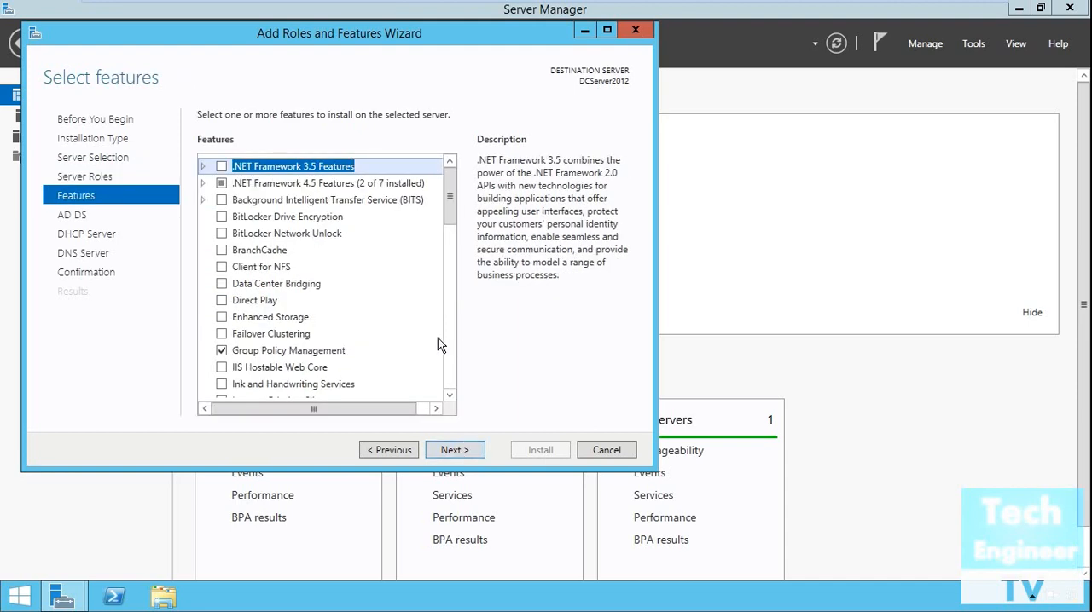
Review the features list, keep the preselected features and continue to the AD DS information page
{"action": "scroll", "coordinate": [420, 319], "scroll_direction": "down", "scroll_amount": 1}
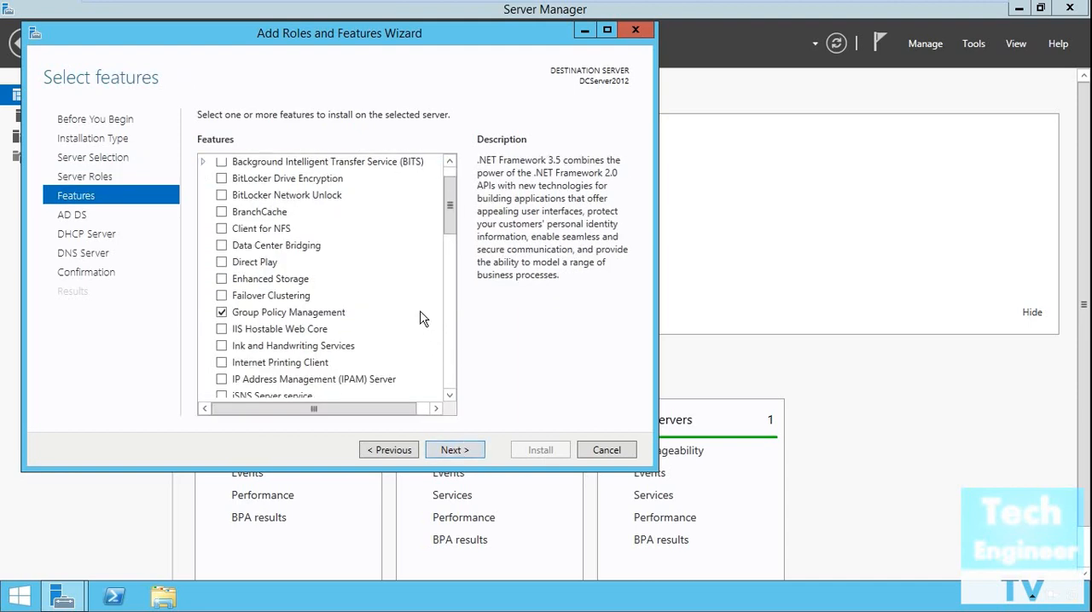
{"action": "scroll", "coordinate": [420, 318], "scroll_direction": "down", "scroll_amount": 1}
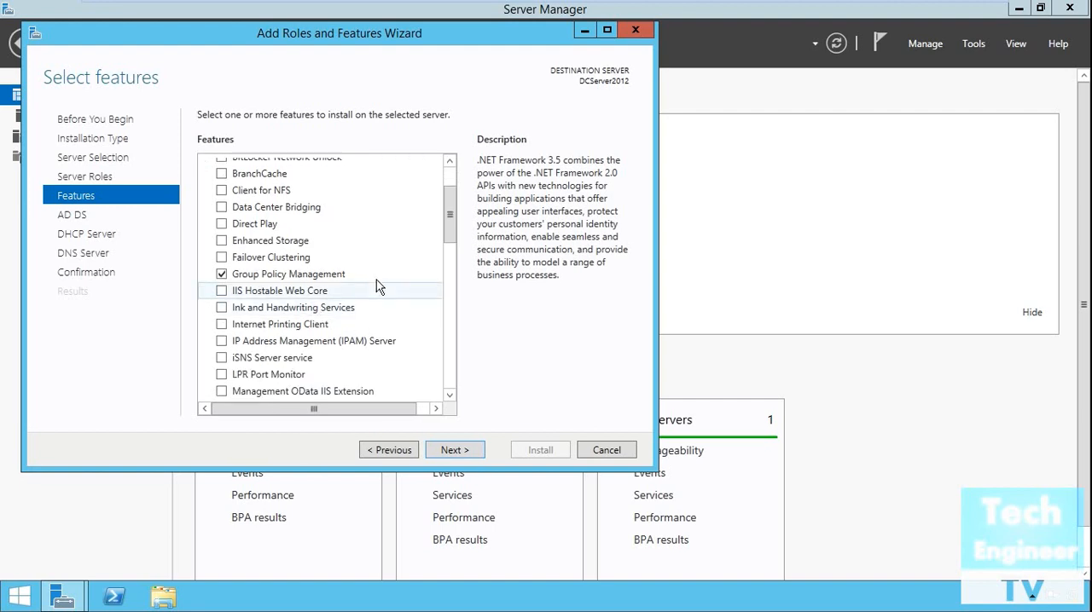
{"action": "scroll", "coordinate": [401, 290], "scroll_direction": "down", "scroll_amount": 1}
{"action": "scroll", "coordinate": [401, 290], "scroll_direction": "down", "scroll_amount": 2}
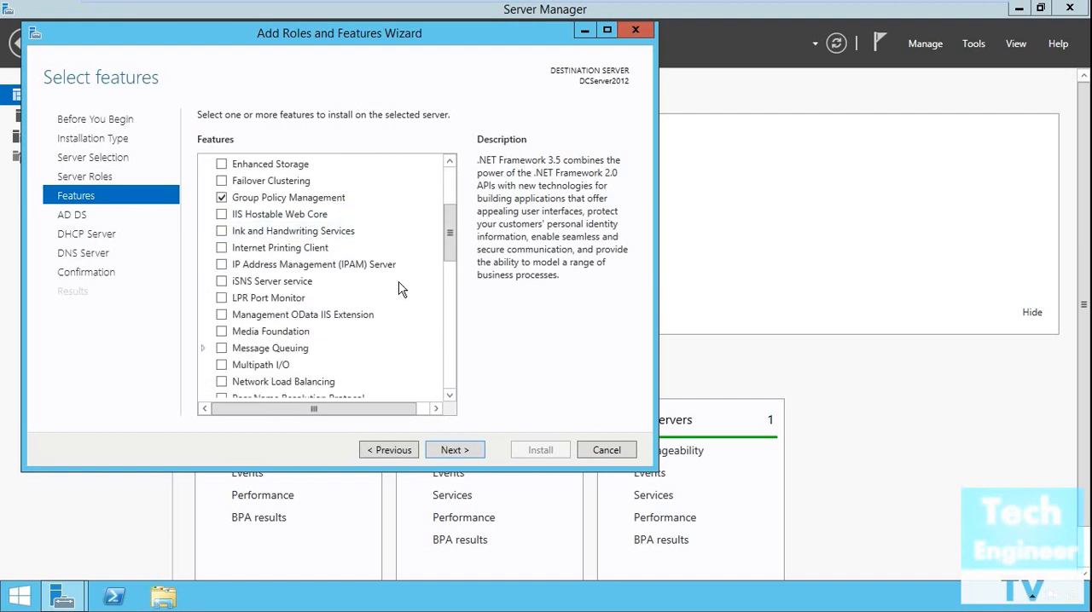
{"action": "scroll", "coordinate": [401, 290], "scroll_direction": "down", "scroll_amount": 4}
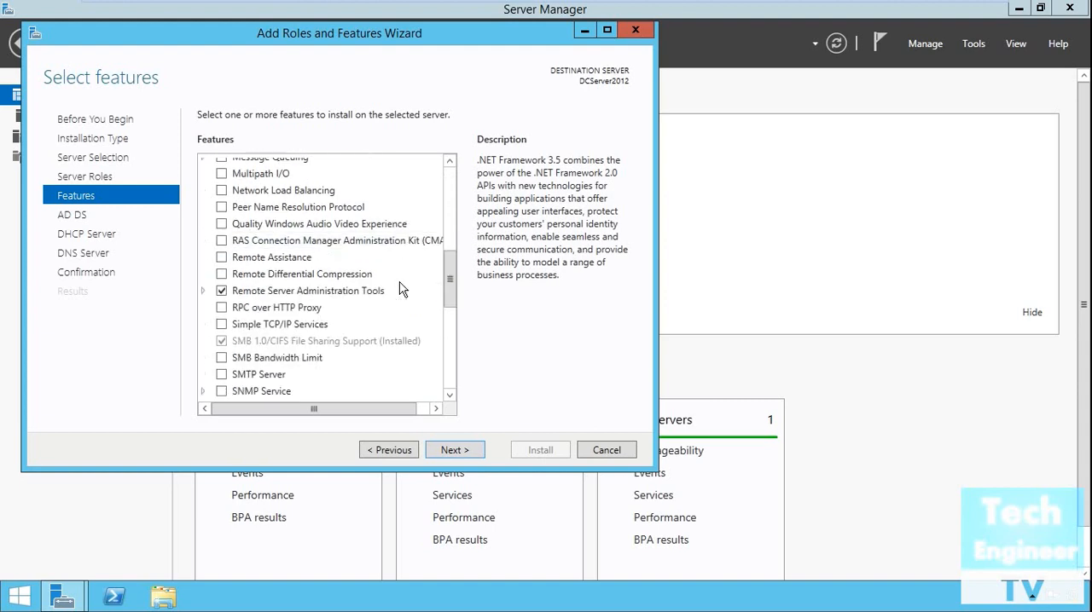
{"action": "scroll", "coordinate": [419, 307], "scroll_direction": "down", "scroll_amount": 4}
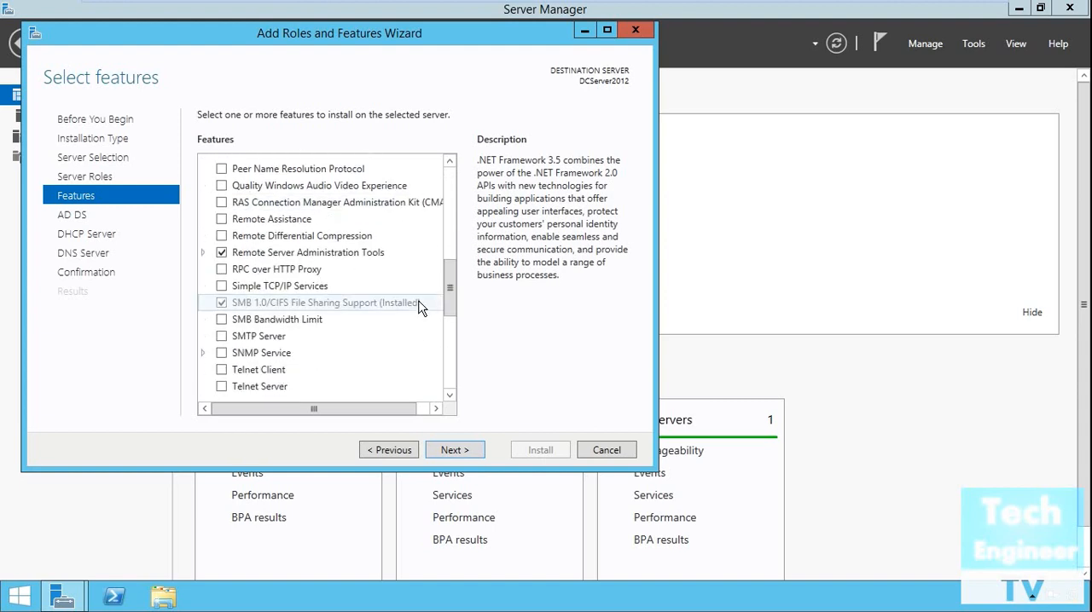
{"action": "scroll", "coordinate": [419, 307], "scroll_direction": "down", "scroll_amount": 3}
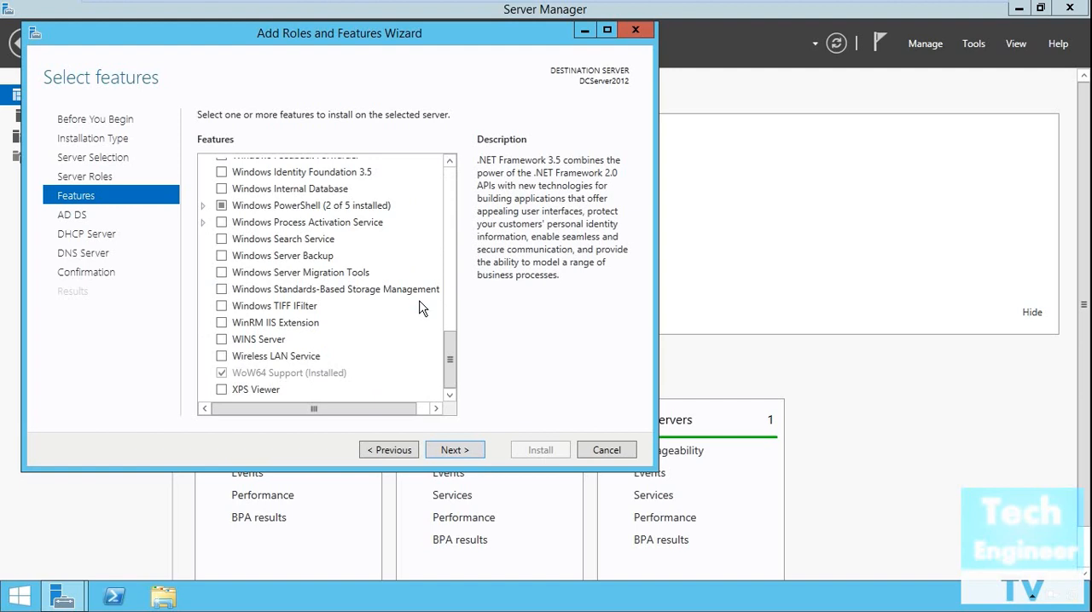
{"action": "scroll", "coordinate": [419, 308], "scroll_direction": "up", "scroll_amount": 8}
{"action": "scroll", "coordinate": [418, 308], "scroll_direction": "up", "scroll_amount": 6}
{"action": "left_click", "coordinate": [475, 452]}
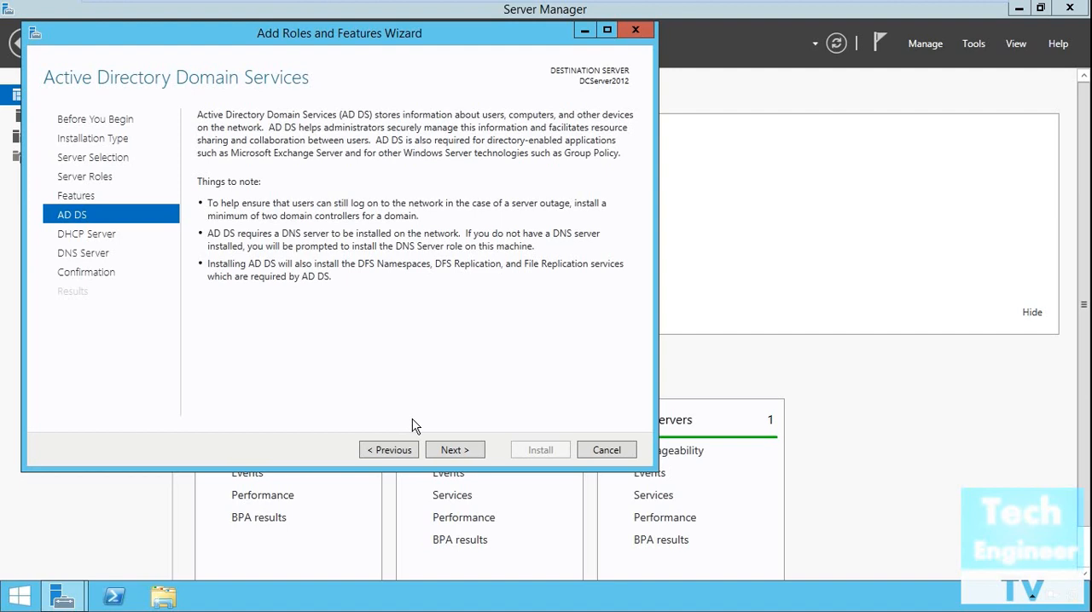
Try to launch the Active Directory installer by running dcpromo from a Command Prompt, and dismiss its notice
{"action": "key", "text": "super+r"}
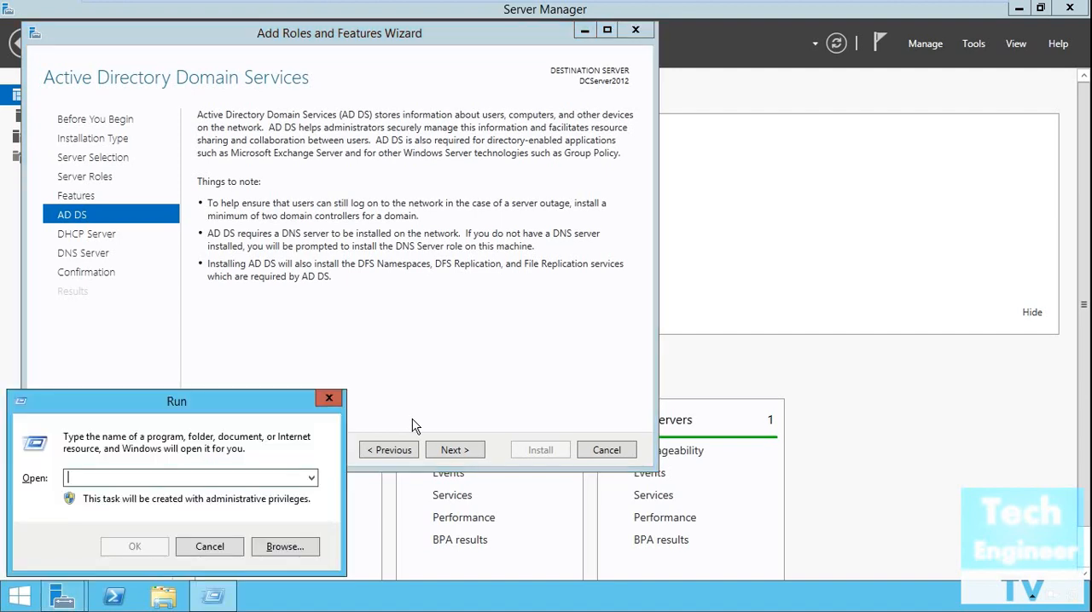
{"action": "type", "text": "cmd"}
{"action": "key", "text": "Return"}
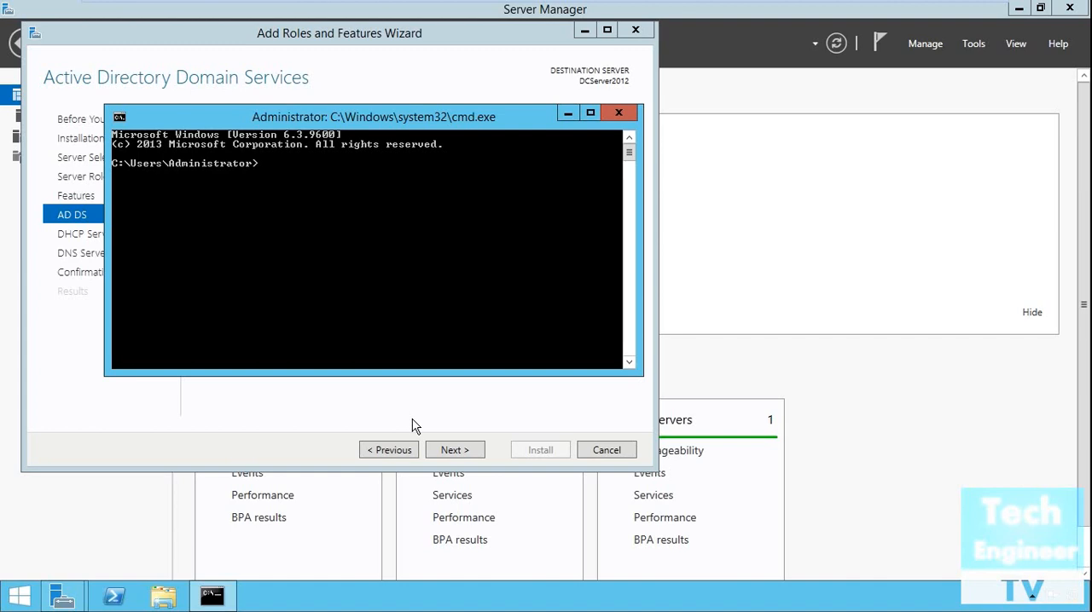
{"action": "type", "text": "dcpromo"}
{"action": "key", "text": "Return"}
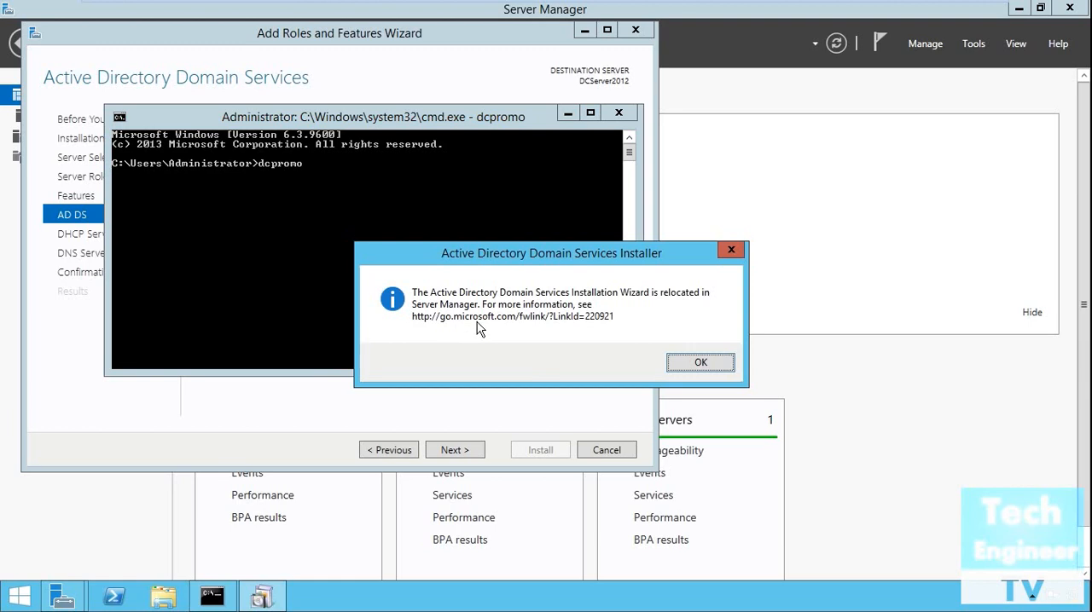
{"action": "left_click", "coordinate": [711, 362]}
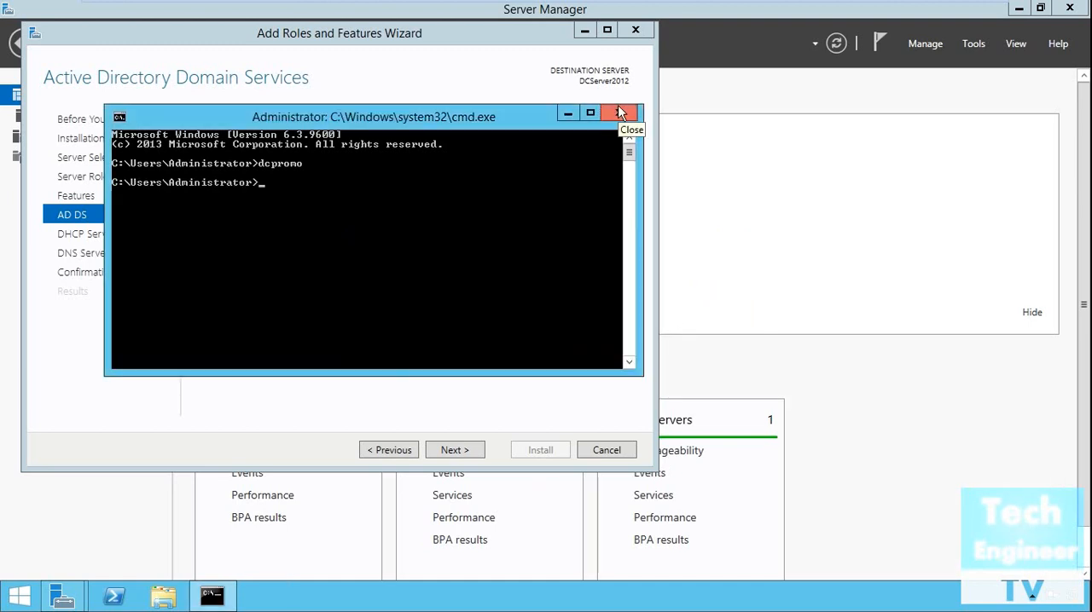
Close the Command Prompt session with the exit command
{"action": "type", "text": "exiy"}
{"action": "key", "text": "BackSpace"}
{"action": "key", "text": "Return"}
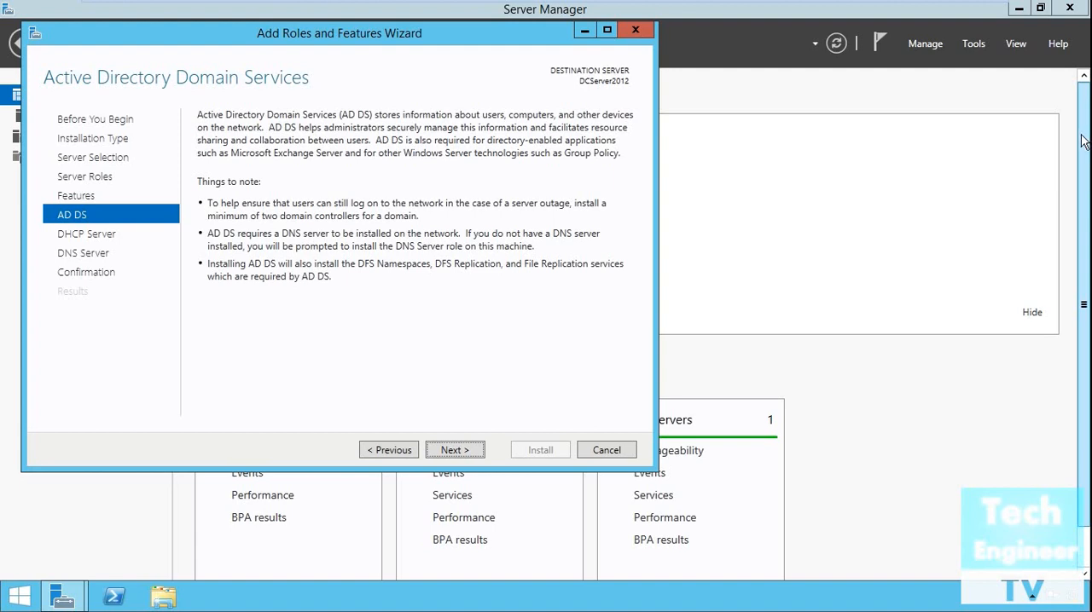
Continue past the AD DS, DHCP Server and DNS Server information pages and review the installation selections
{"action": "left_click", "coordinate": [455, 451]}
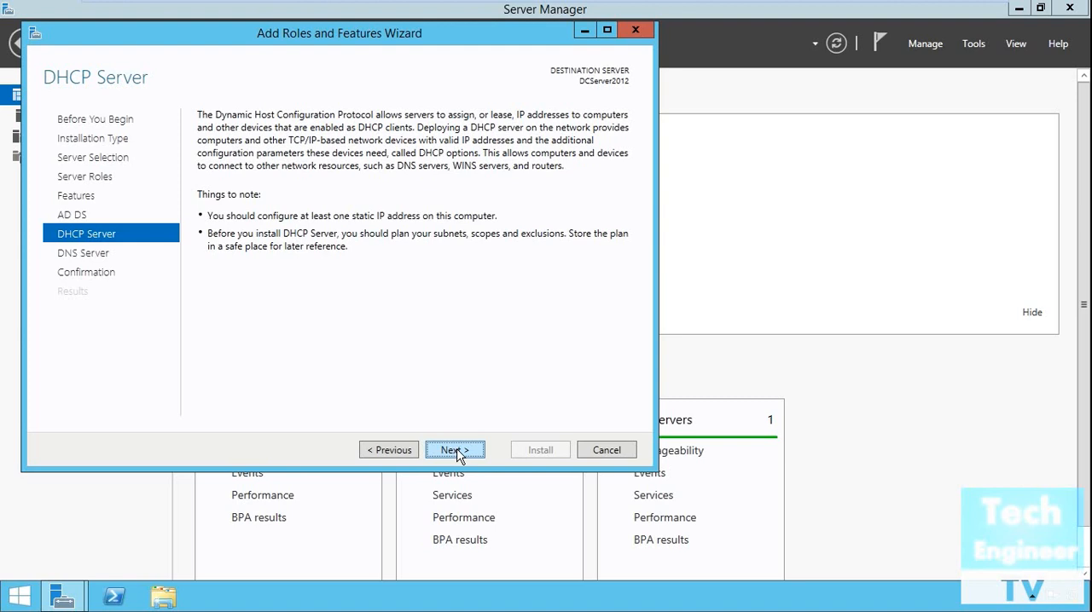
{"action": "left_click", "coordinate": [459, 455]}
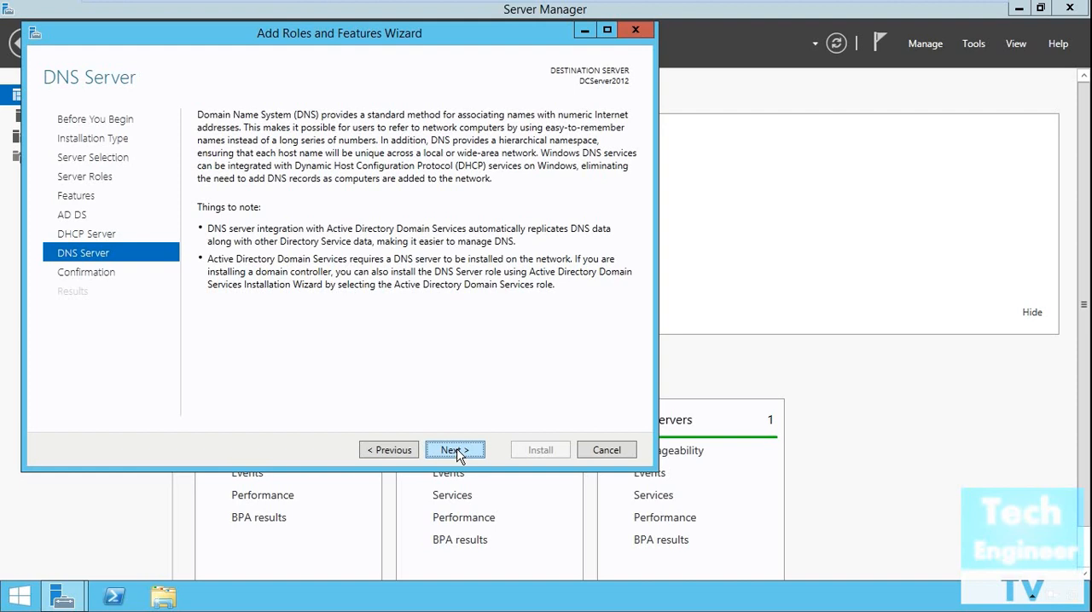
{"action": "left_click", "coordinate": [458, 452]}
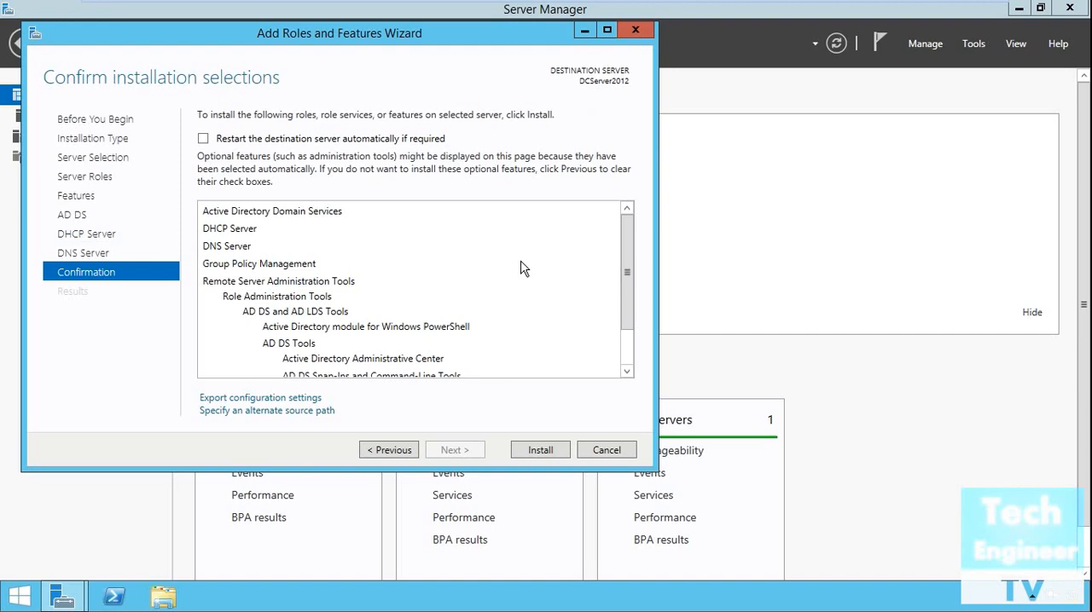
{"action": "scroll", "coordinate": [523, 269], "scroll_direction": "down", "scroll_amount": 1}
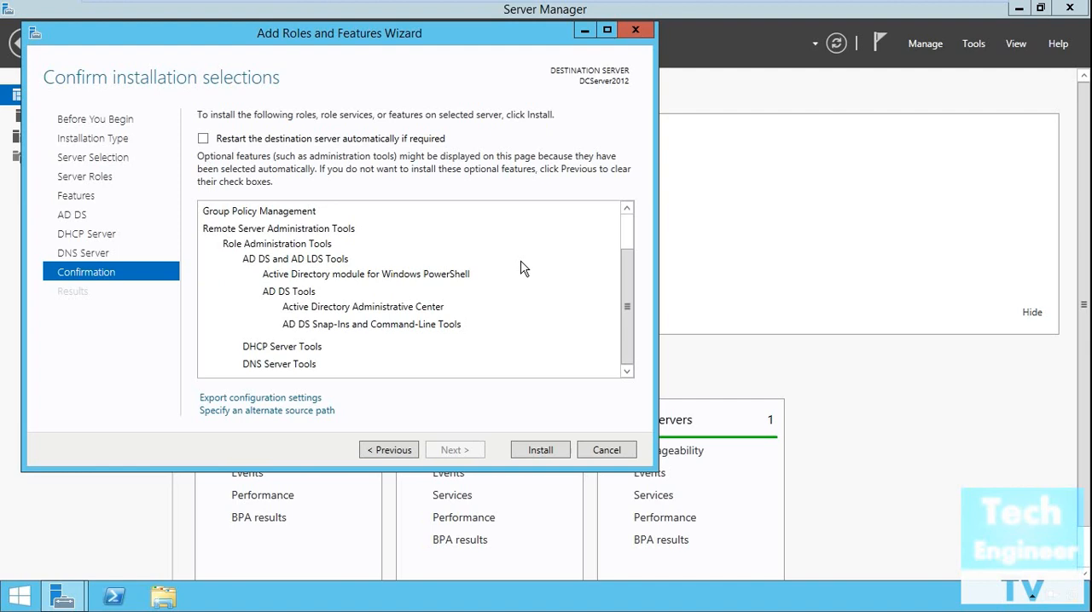
{"action": "scroll", "coordinate": [524, 271], "scroll_direction": "up", "scroll_amount": 1}
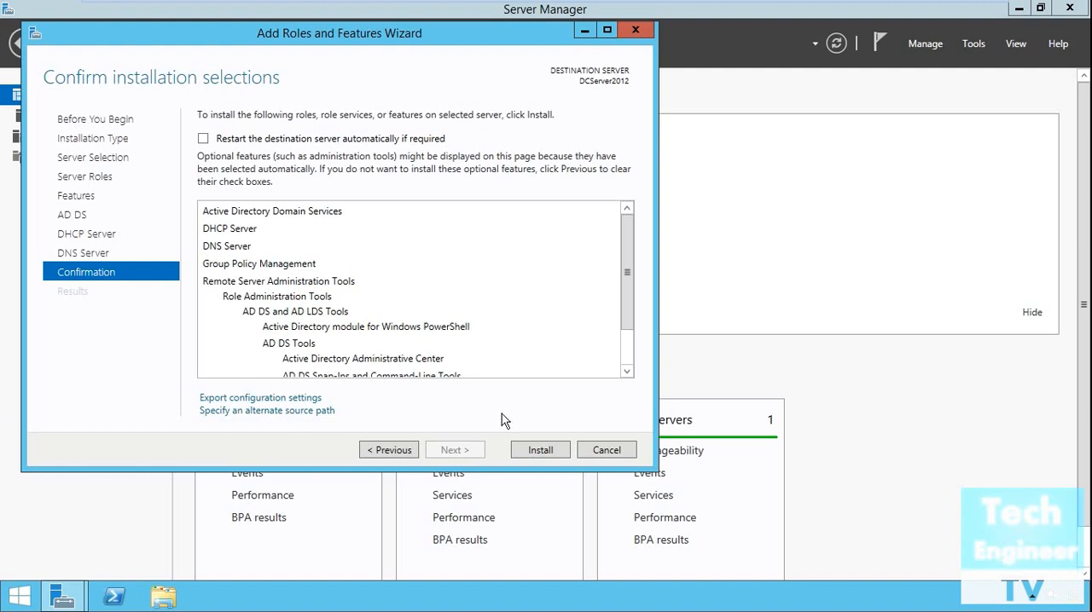
Start the installation of the Active Directory Domain Services, DHCP Server and DNS Server roles
{"action": "left_click", "coordinate": [556, 460]}
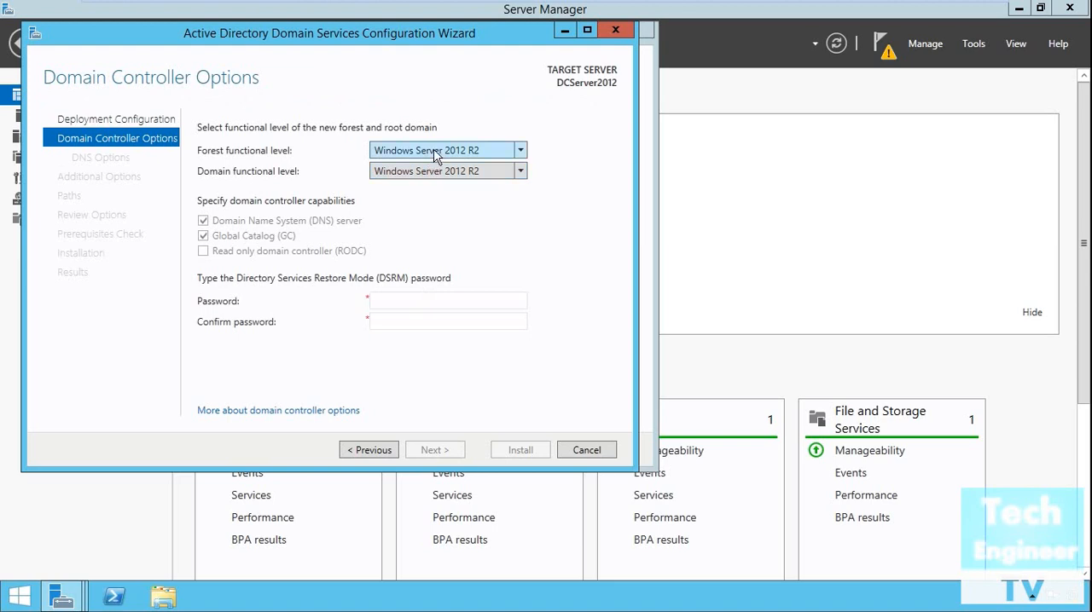
Review the available forest and domain functional levels, keeping Windows Server 2012 R2 for both
{"action": "left_click", "coordinate": [435, 153]}
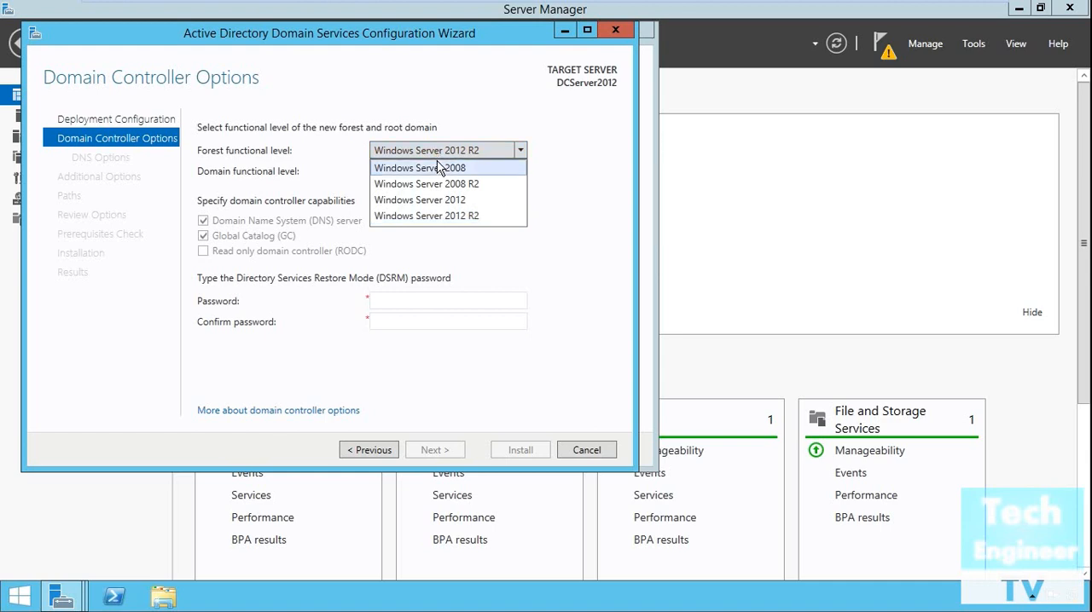
{"action": "left_click", "coordinate": [562, 252]}
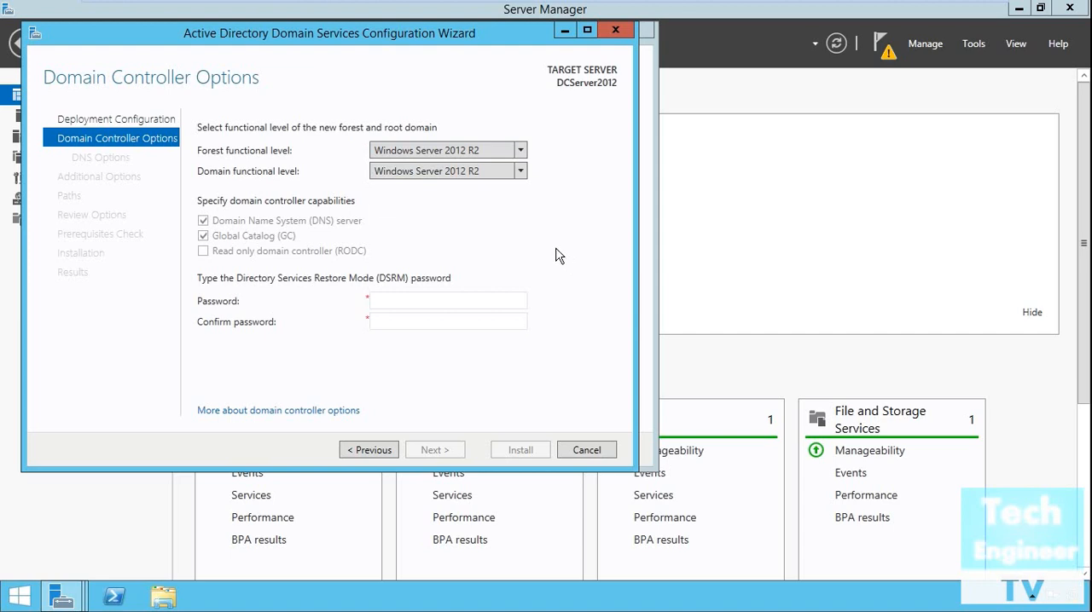
{"action": "left_click", "coordinate": [468, 173]}
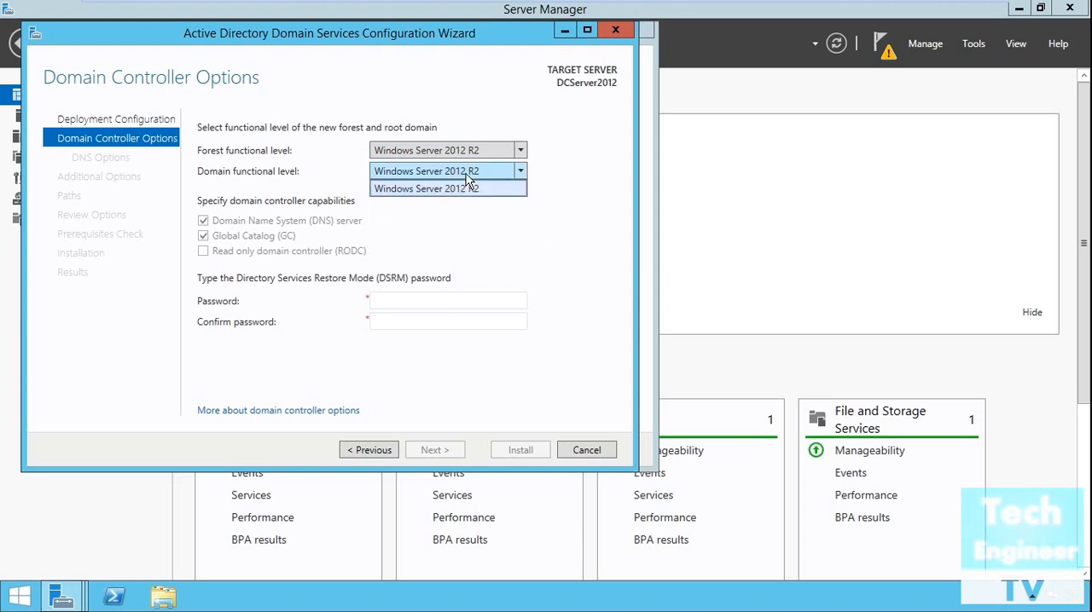
{"action": "left_click", "coordinate": [468, 174]}
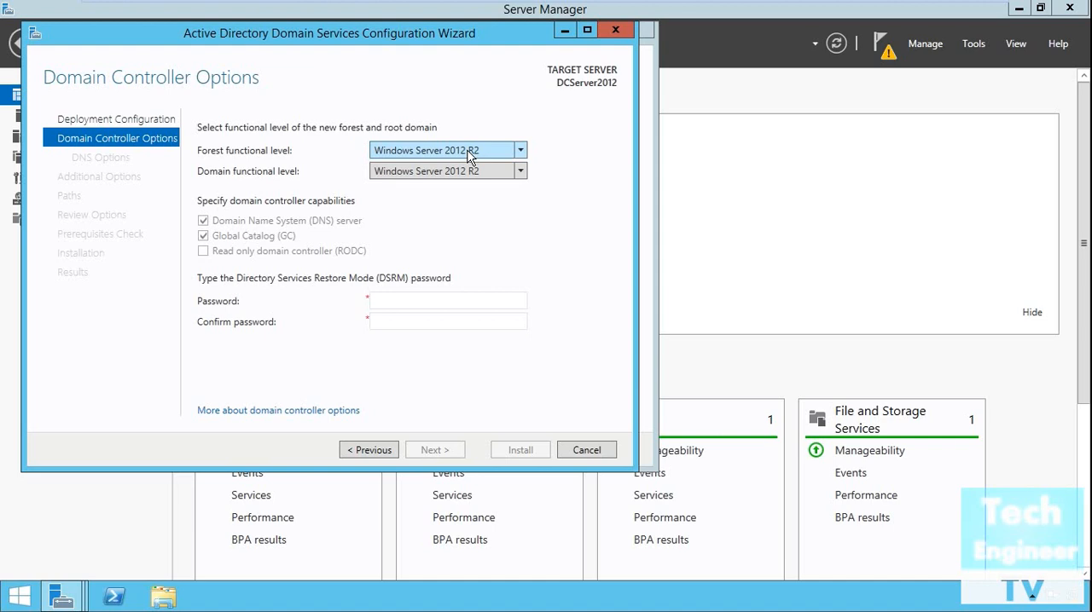
Enter and confirm the Directory Services Restore Mode password, and continue to the DNS options
{"action": "left_click", "coordinate": [419, 301]}
{"action": "type", "text": "••••••••"}
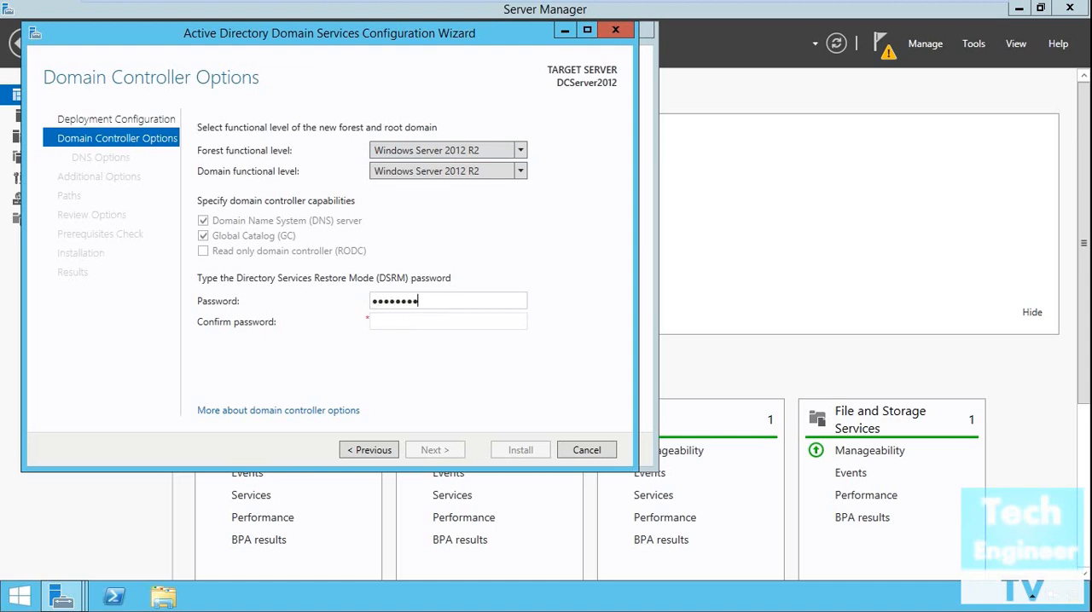
{"action": "key", "text": "Tab"}
{"action": "type", "text": "••••••••"}
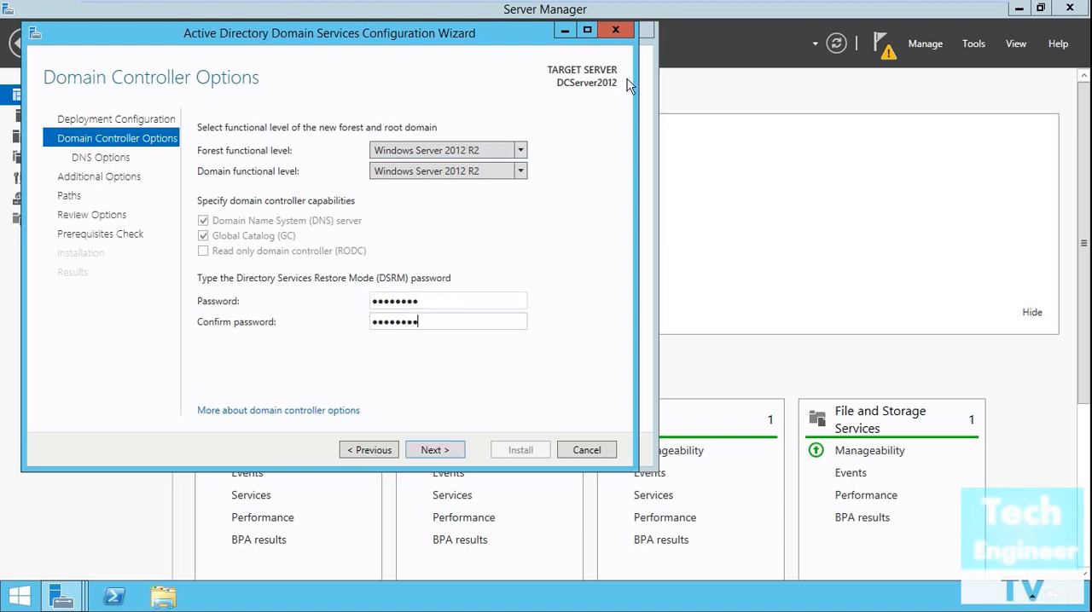
{"action": "left_click", "coordinate": [426, 455]}
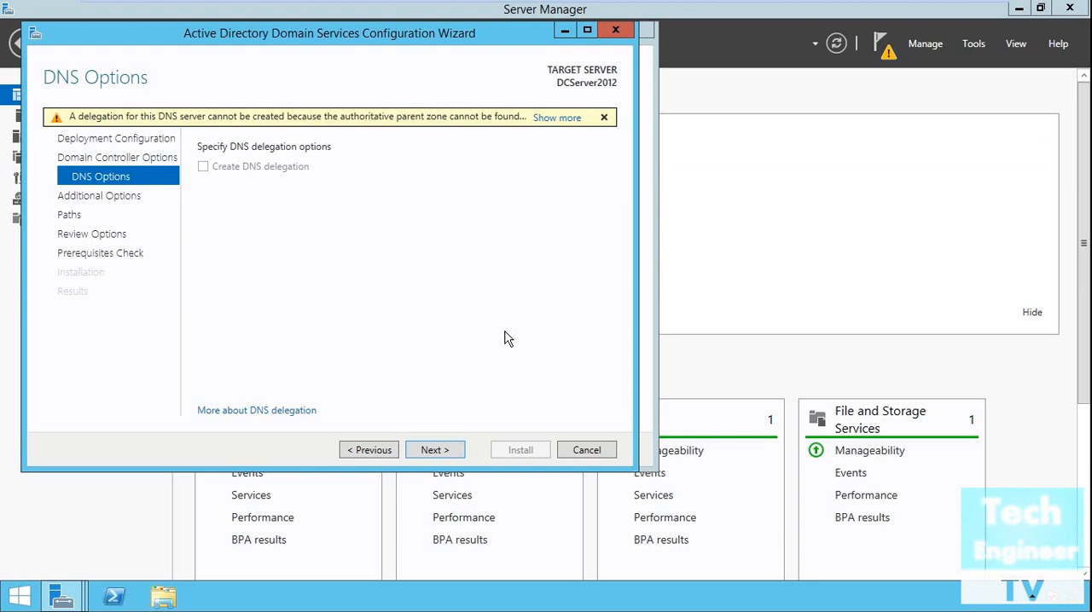
Read the full DNS delegation warning, dismiss it and continue to the additional options without creating a delegation
{"action": "left_click", "coordinate": [547, 120]}
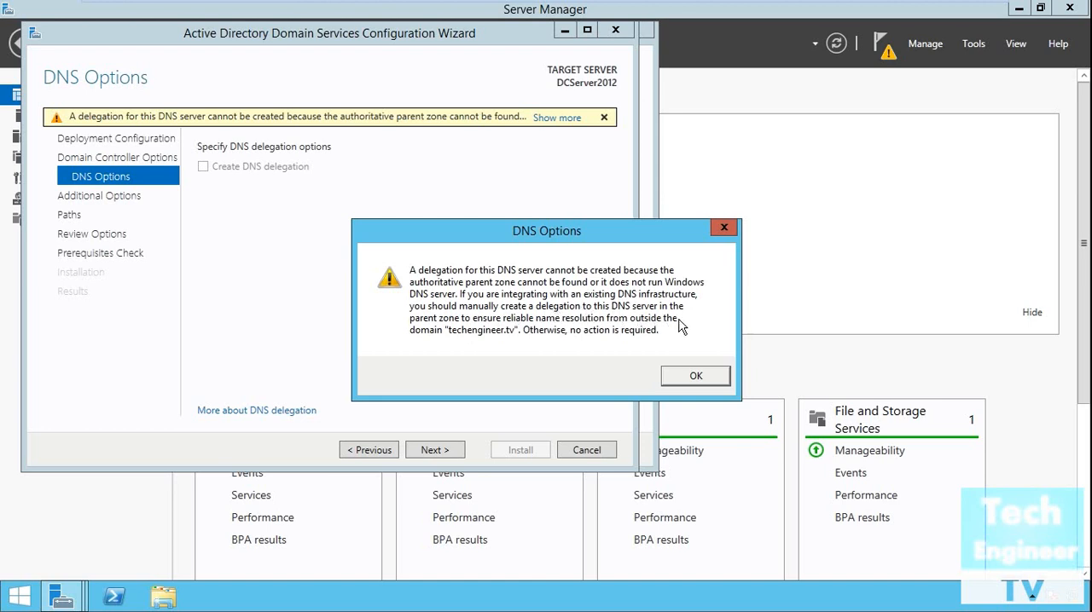
{"action": "left_click", "coordinate": [678, 376]}
{"action": "left_click", "coordinate": [422, 452]}
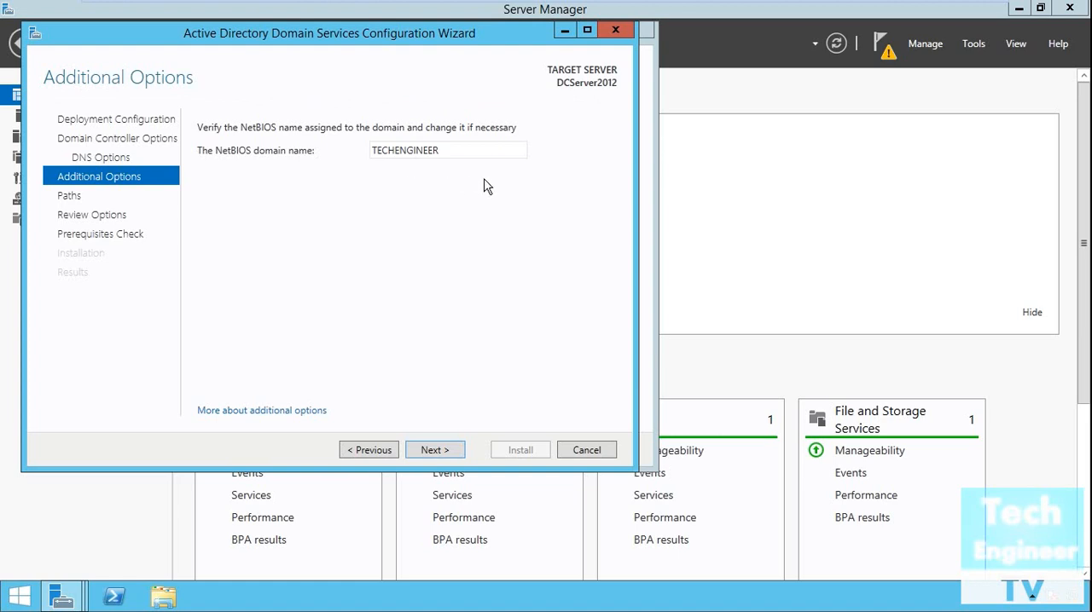
Accept the NetBIOS domain name TECHENGINEER and proceed through the paths and review pages to the prerequisites check
{"action": "left_click", "coordinate": [452, 456]}
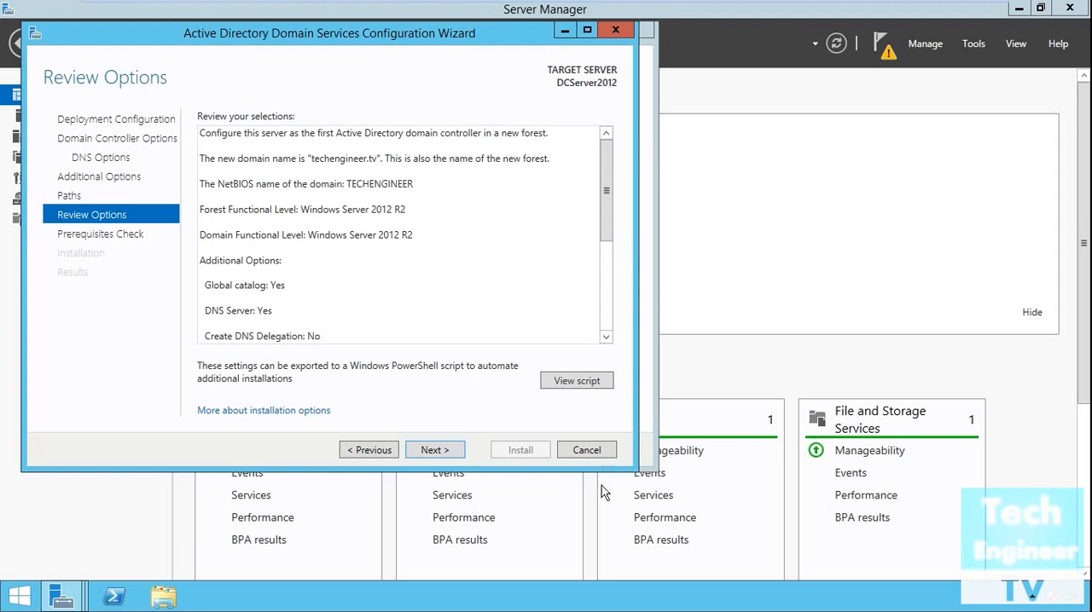
{"action": "left_click", "coordinate": [438, 456]}
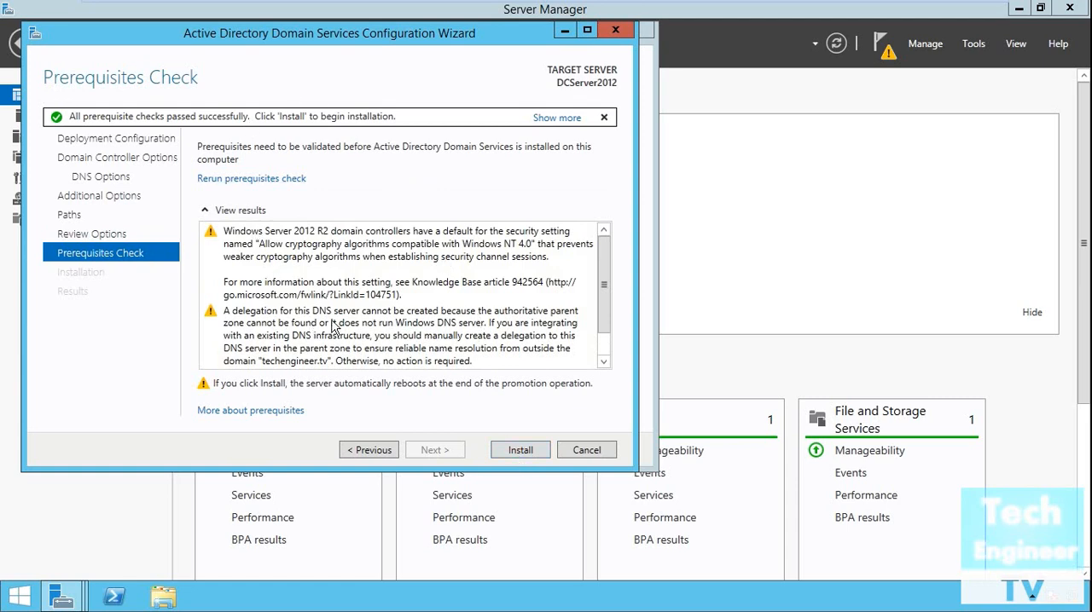
Review the prerequisites check results and start the installation that promotes the server to a domain controller
{"action": "scroll", "coordinate": [334, 328], "scroll_direction": "down", "scroll_amount": 1}
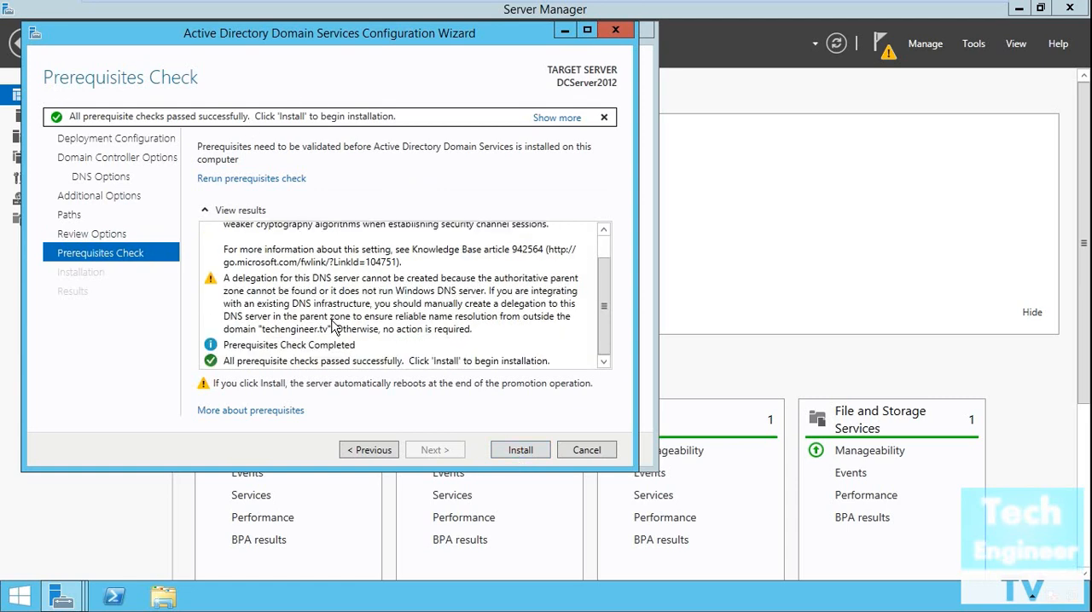
{"action": "scroll", "coordinate": [335, 327], "scroll_direction": "up", "scroll_amount": 1}
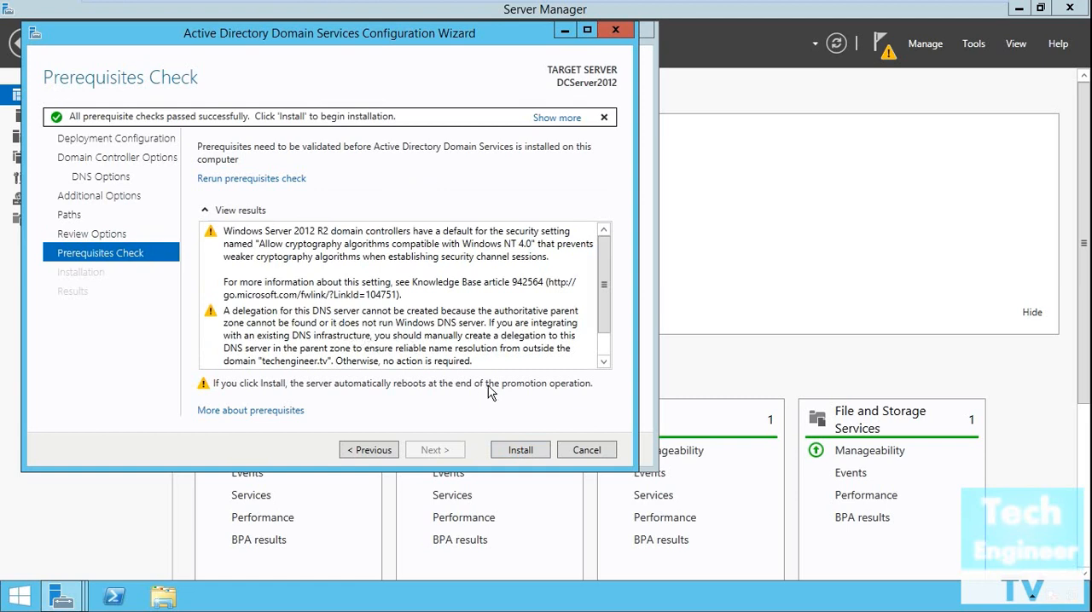
{"action": "scroll", "coordinate": [515, 322], "scroll_direction": "down", "scroll_amount": 1}
{"action": "scroll", "coordinate": [514, 321], "scroll_direction": "up", "scroll_amount": 1}
{"action": "left_click", "coordinate": [518, 452]}
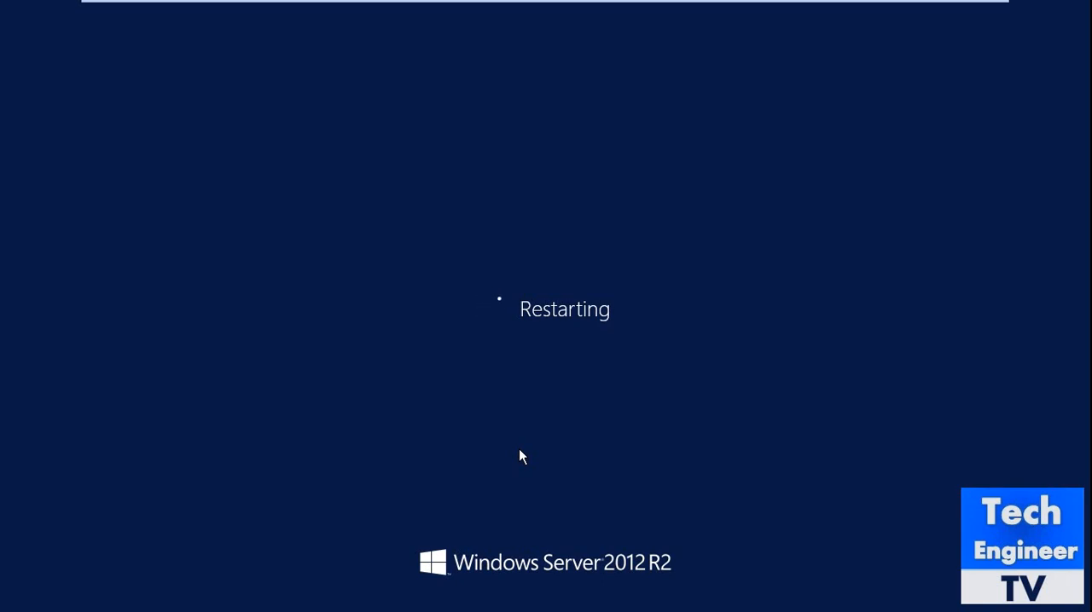
Sign in to the restarted server as the TECHENGINEER domain administrator by entering the account password
{"action": "left_click", "coordinate": [589, 193]}
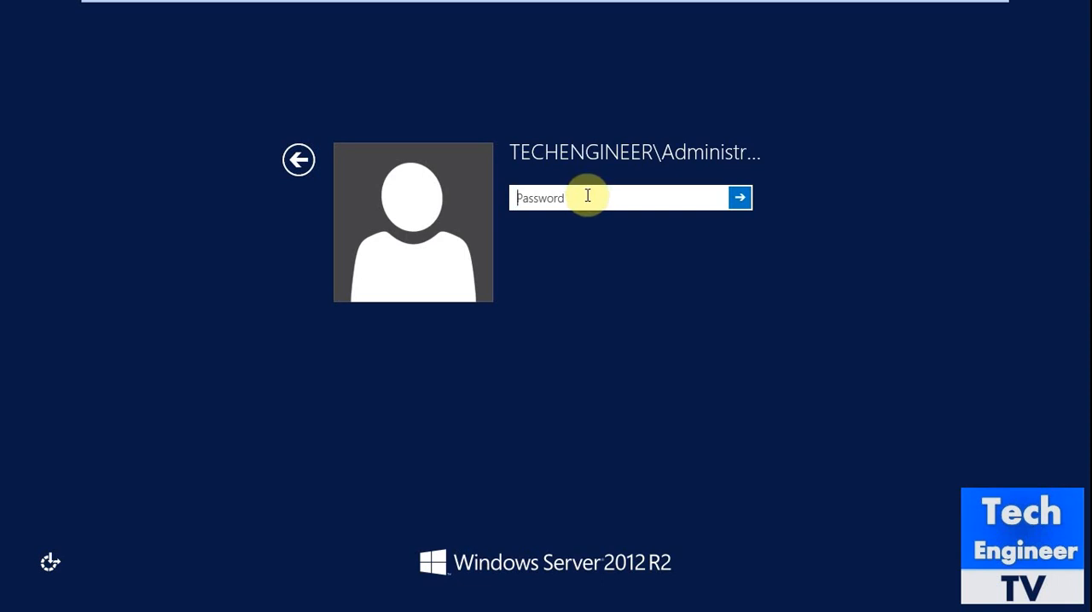
{"action": "type", "text": "••••••••"}
{"action": "key", "text": "Return"}
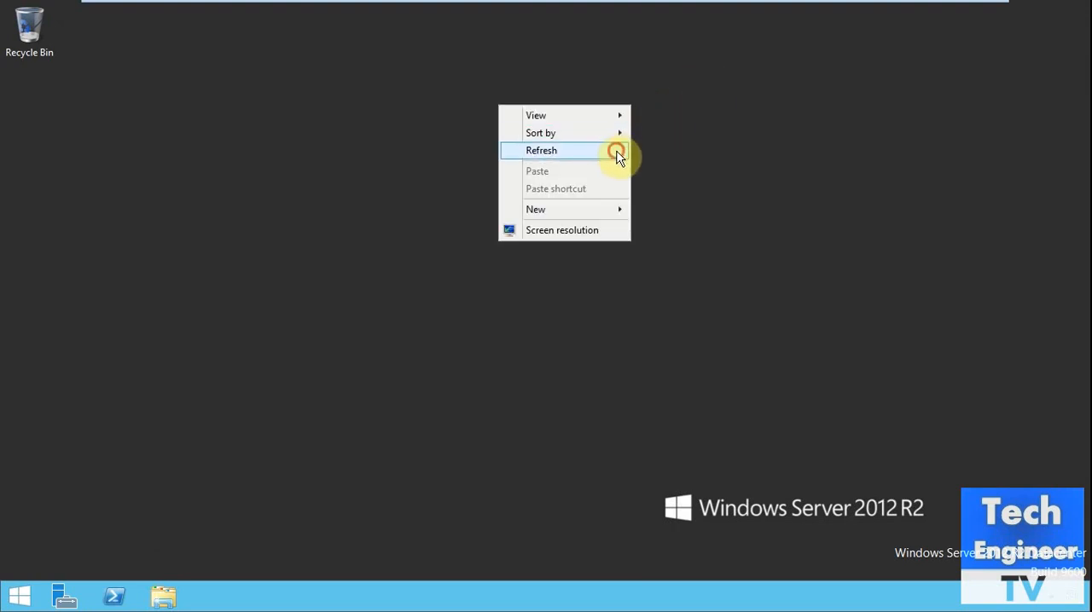
{"action": "left_click", "coordinate": [620, 150]}
{"action": "right_click", "coordinate": [874, 38]}
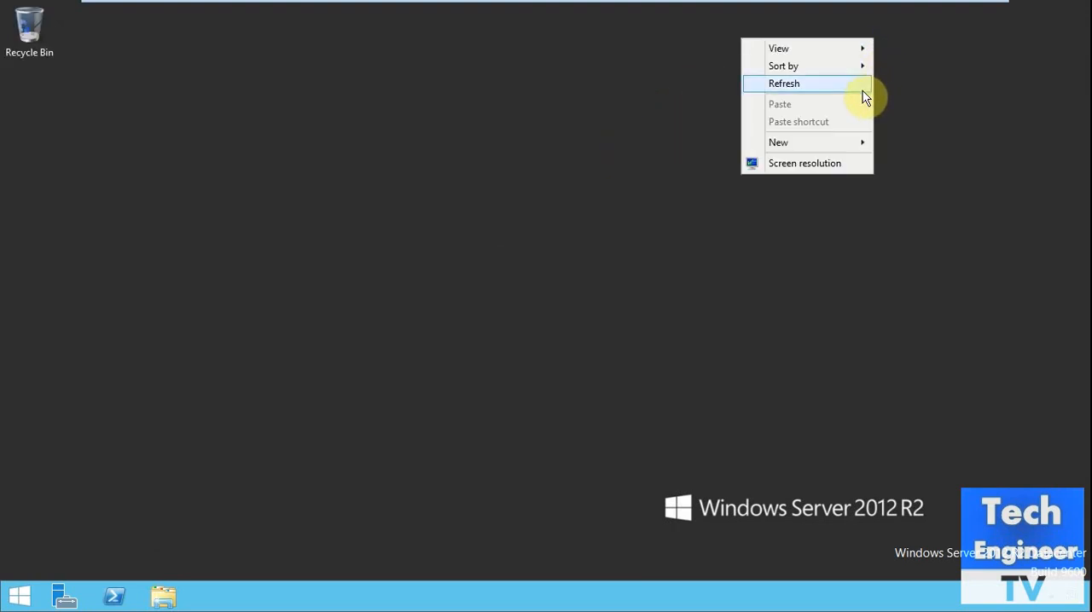
{"action": "left_click", "coordinate": [863, 84]}
{"action": "right_click", "coordinate": [854, 31]}
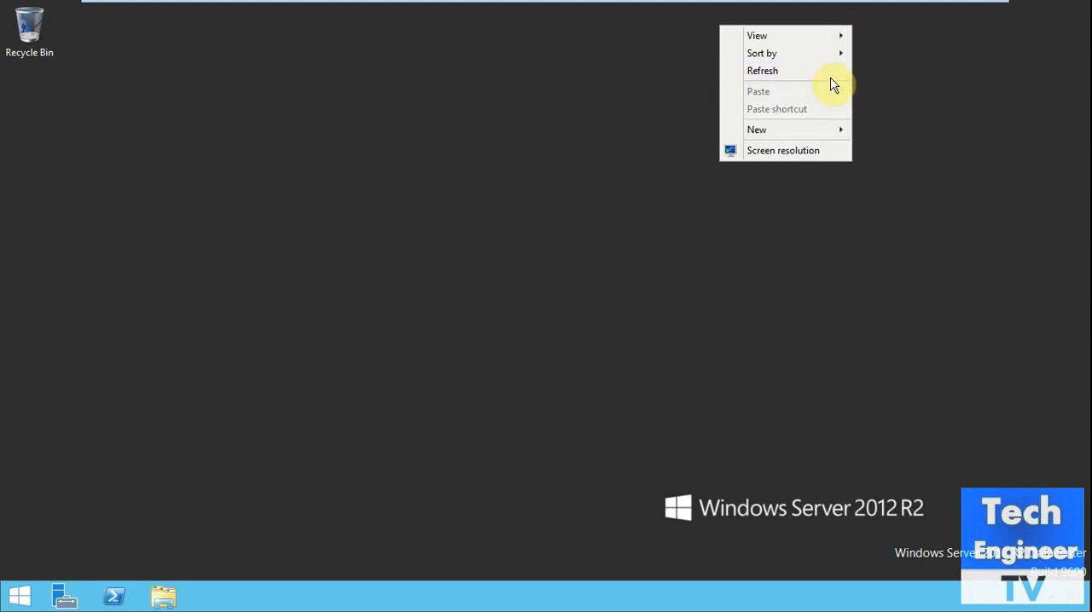
{"action": "left_click", "coordinate": [833, 76]}
{"action": "right_click", "coordinate": [822, 39]}
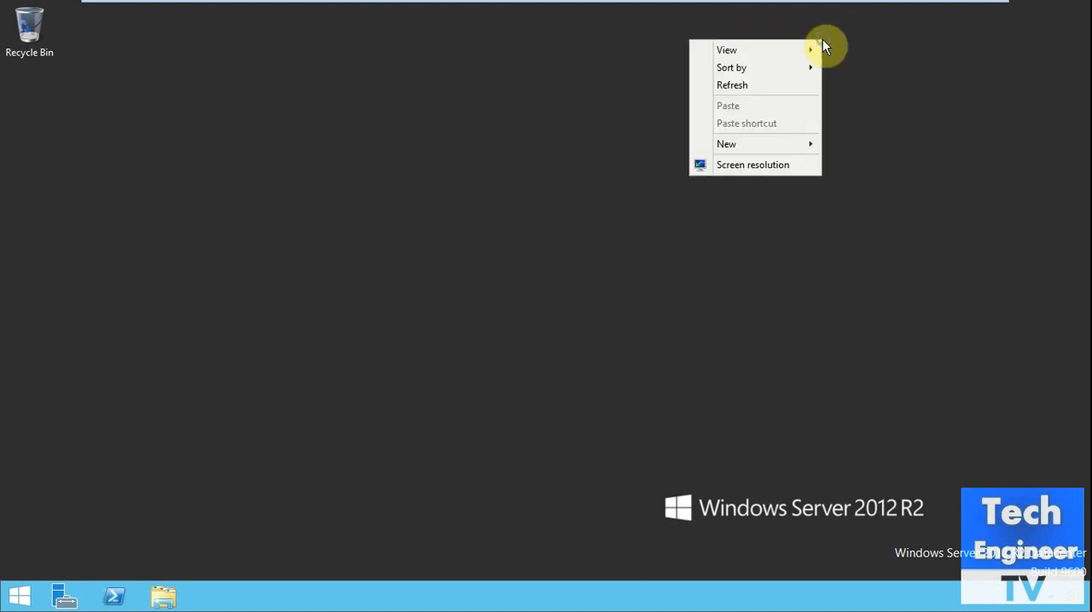
{"action": "left_click", "coordinate": [808, 85]}
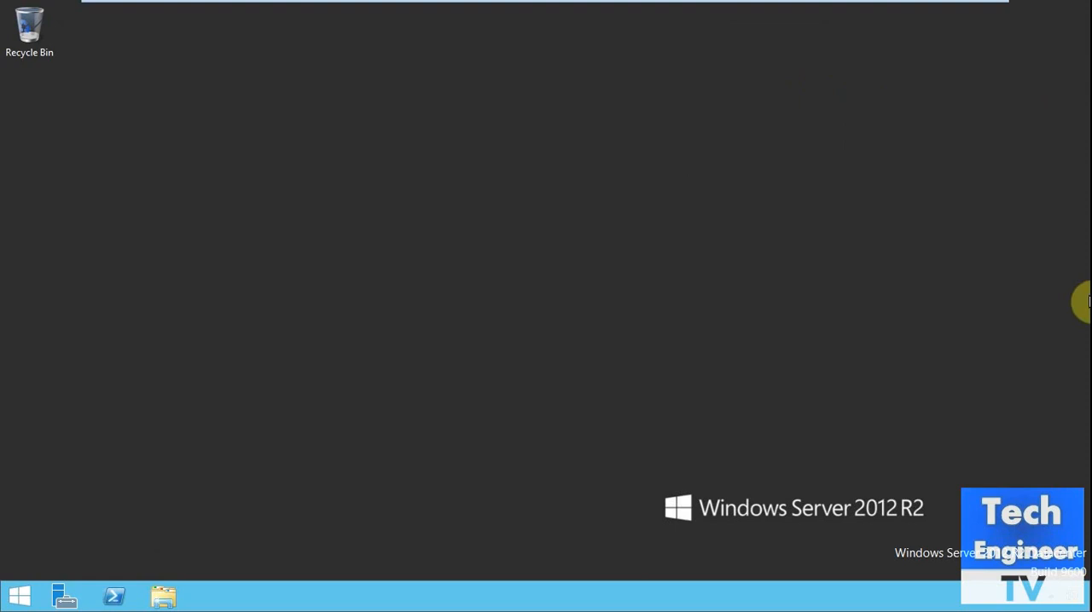